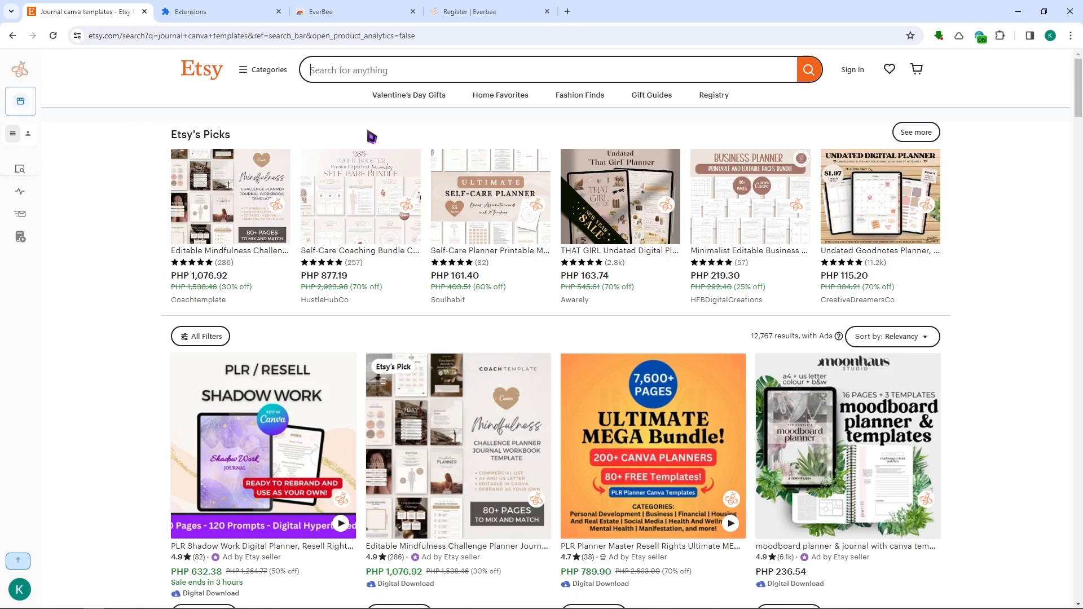
# Step: Search Etsy for canva templates
pyautogui.click(420, 81)
pyautogui.write('canva templates')
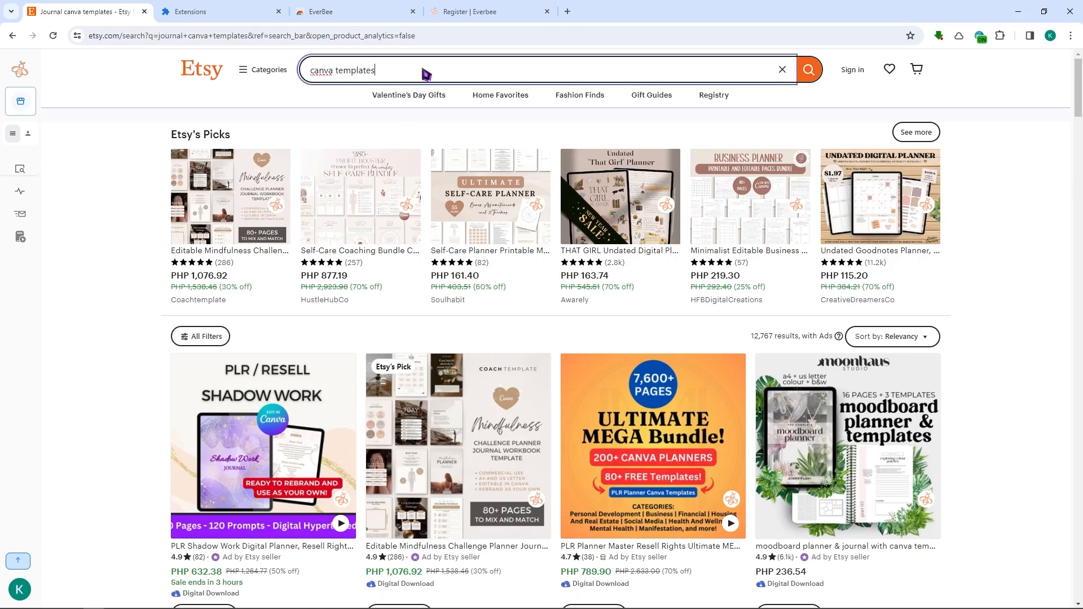
pyautogui.press('Return')
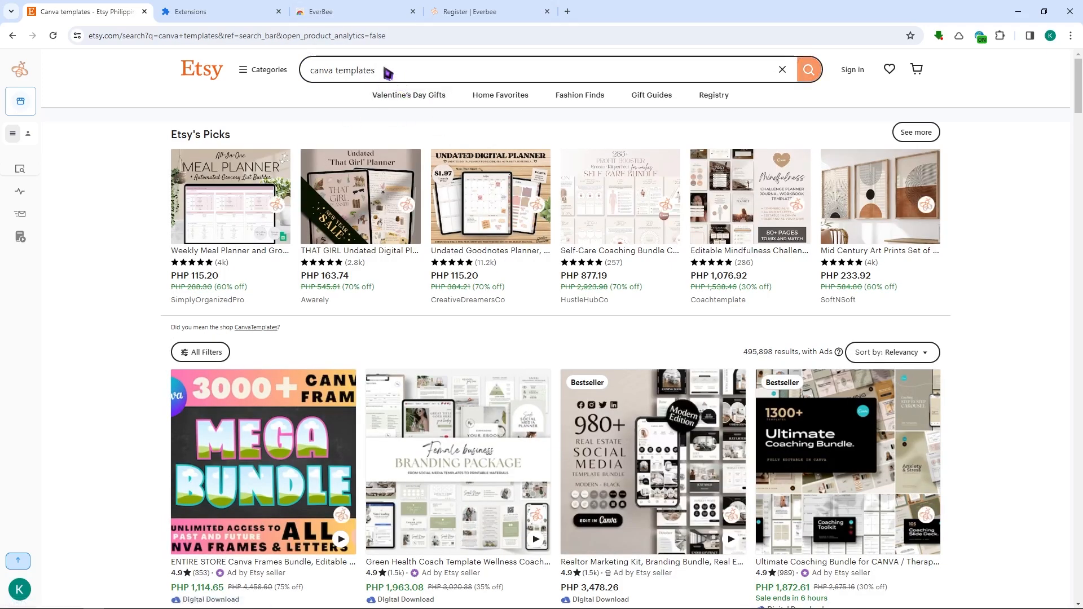
# Step: Refine the Etsy search to planner canva templates
pyautogui.click(311, 71)
pyautogui.write('planner')
pyautogui.press('Return')
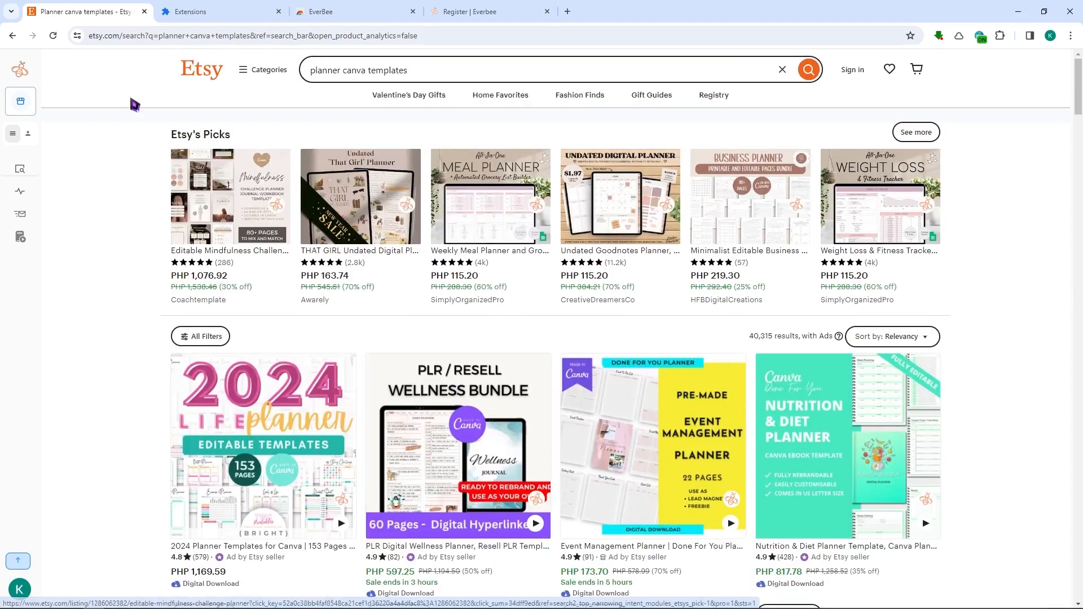
# Step: Open EverBee Product Analytics for the current search results
pyautogui.moveTo(23, 72)
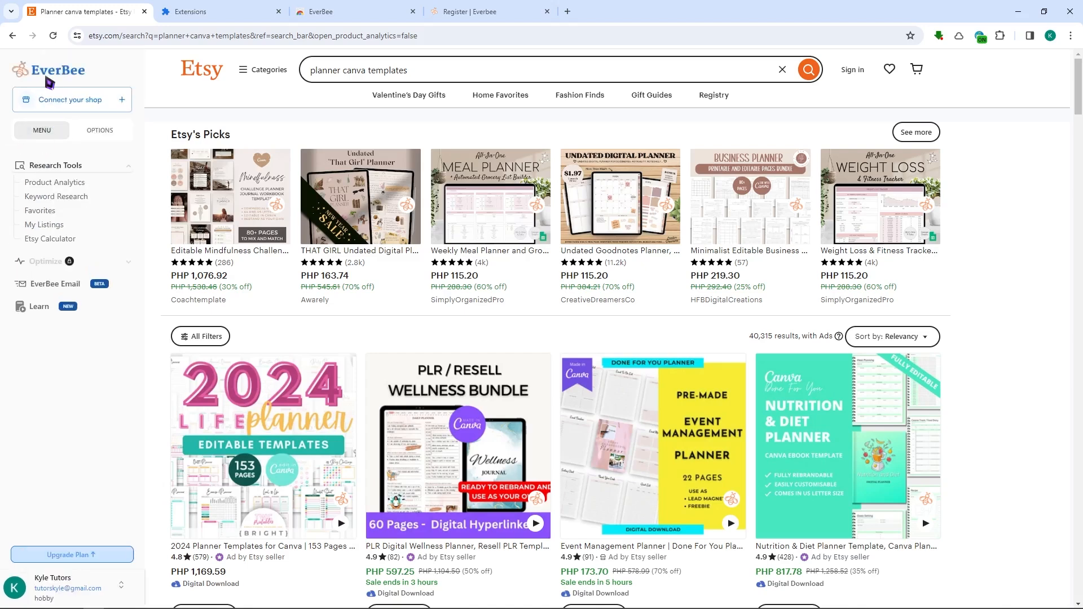
pyautogui.click(51, 183)
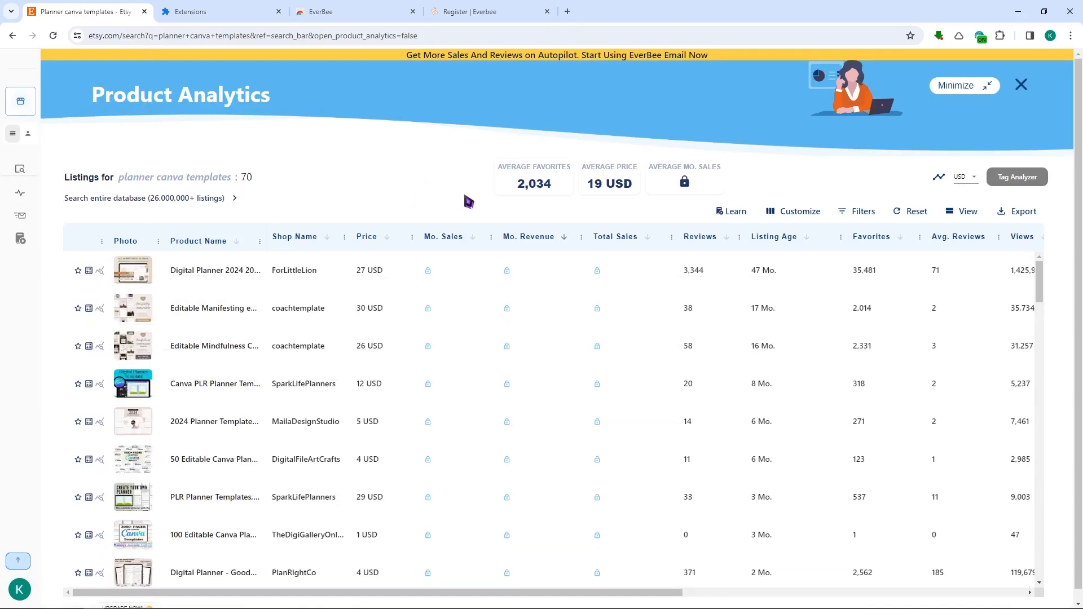
pyautogui.scroll(-1, 468, 208)
pyautogui.scroll(-2, 416, 292)
pyautogui.scroll(2, 422, 290)
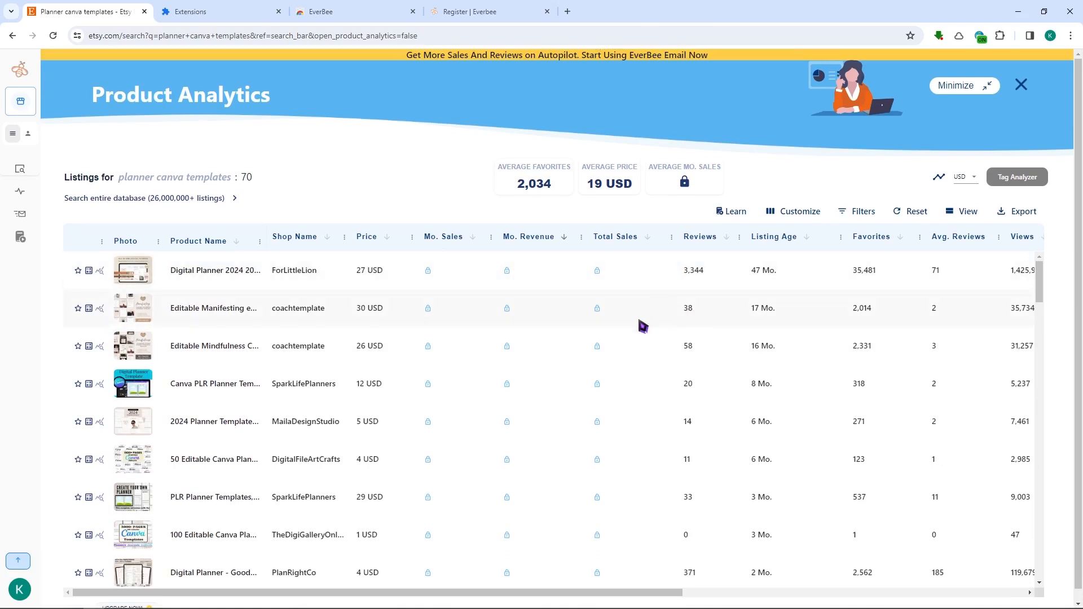
# Step: Examine the listings' prices, reviews, listing age and favorites in the analytics table
pyautogui.moveTo(481, 593); pyautogui.dragTo(305, 558)
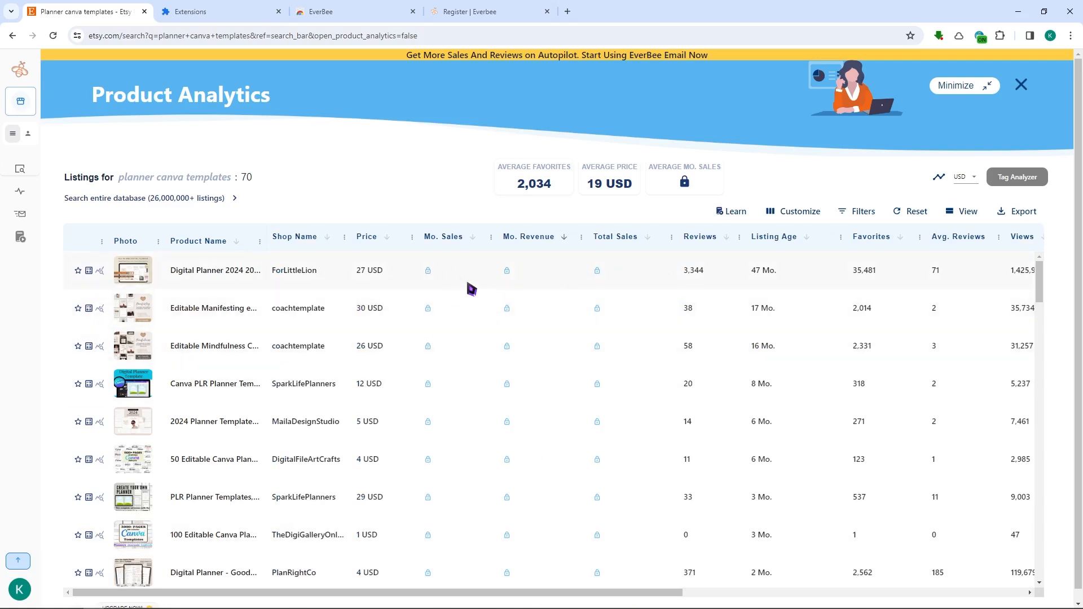
pyautogui.moveTo(412, 596); pyautogui.dragTo(387, 561)
pyautogui.scroll(-2, 485, 355)
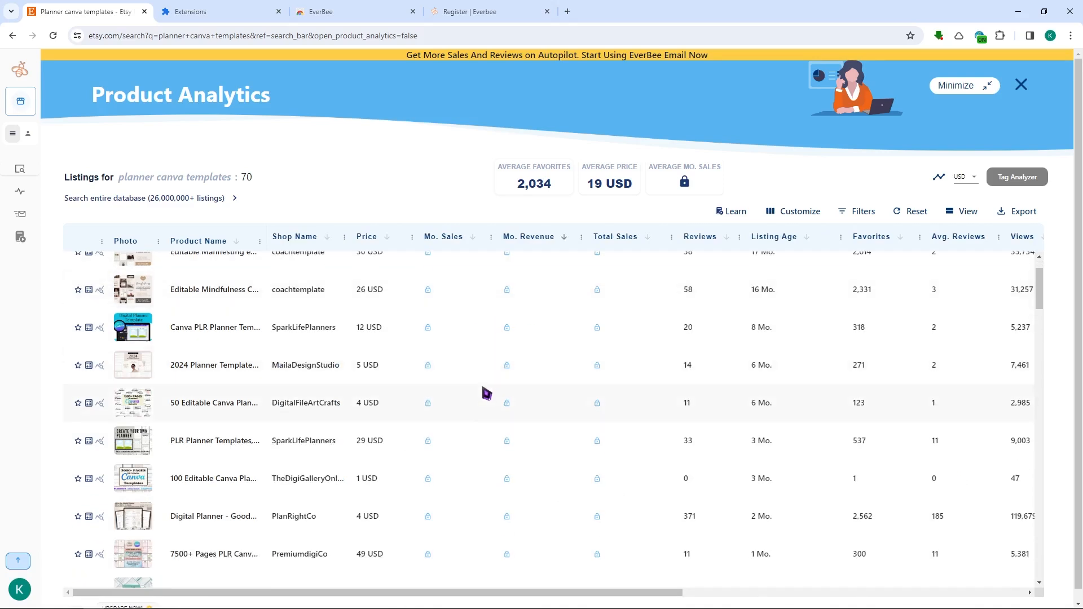
pyautogui.scroll(2, 484, 360)
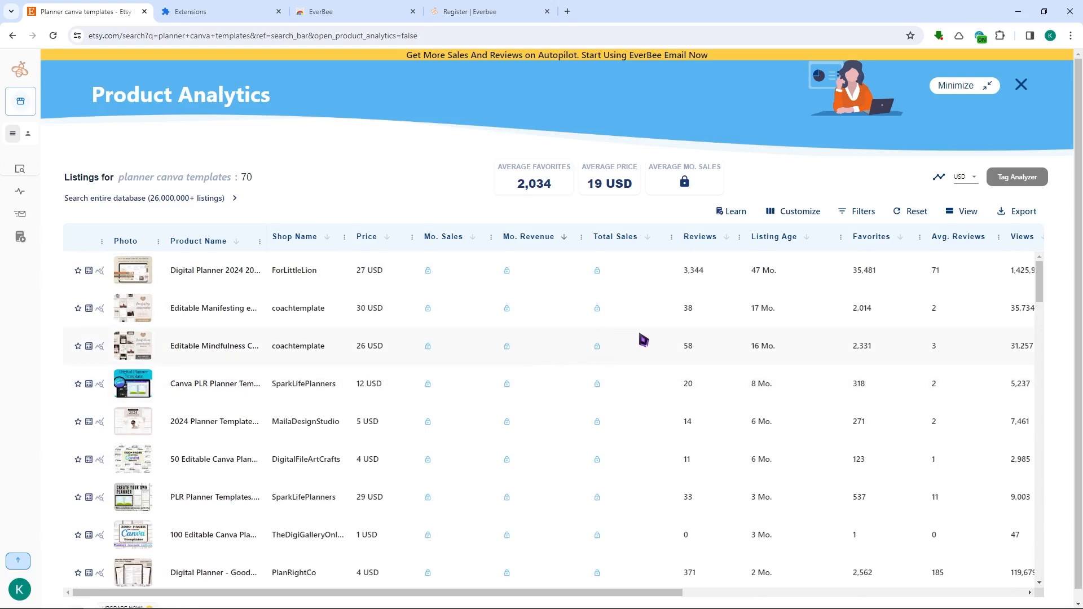
pyautogui.scroll(-4, 762, 305)
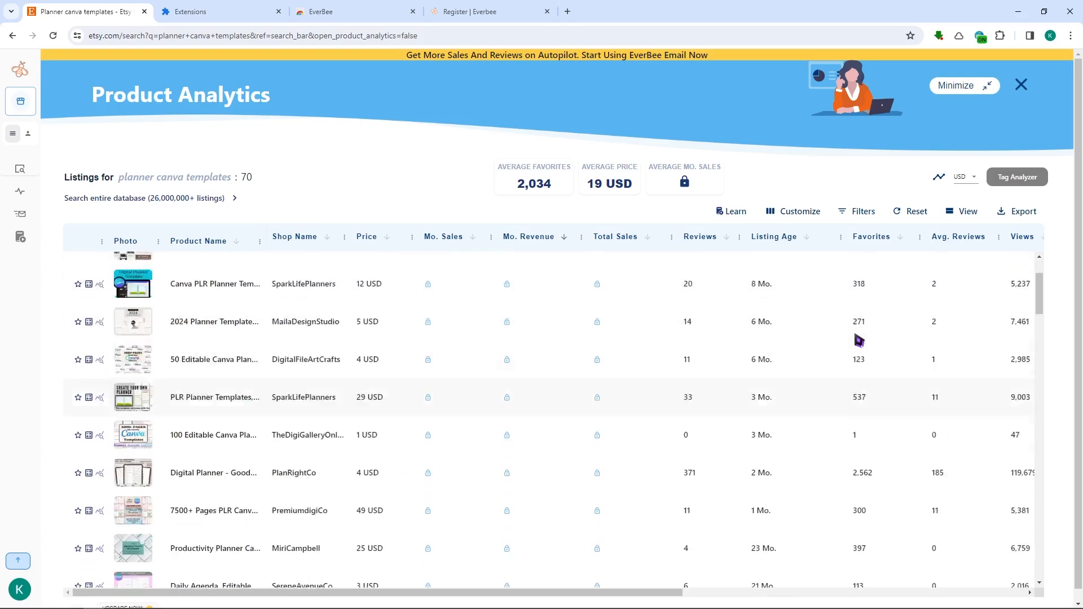
pyautogui.scroll(4, 786, 341)
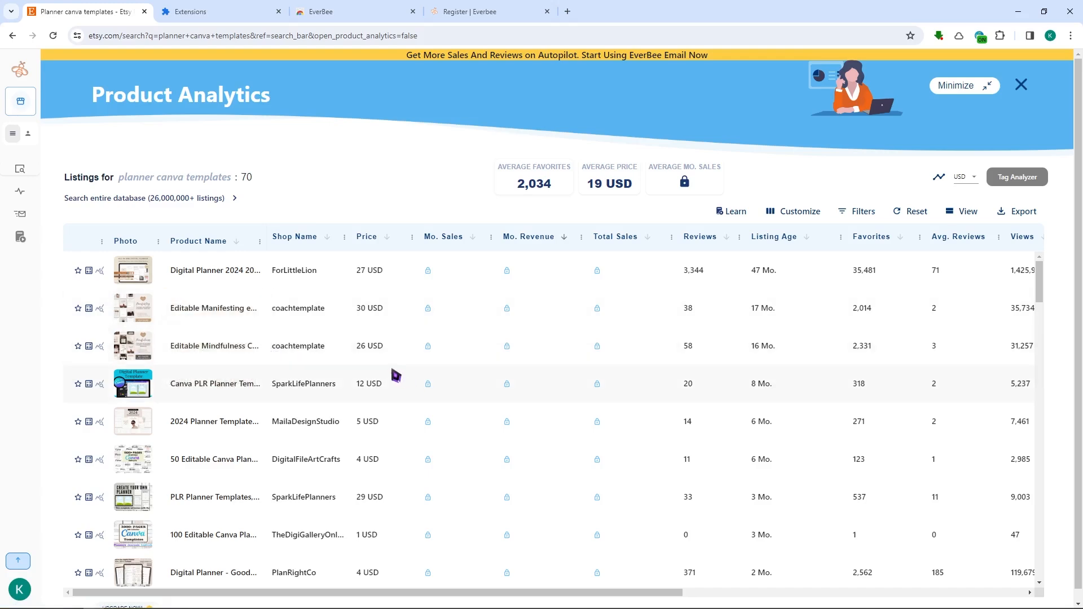
pyautogui.scroll(-1, 748, 352)
pyautogui.scroll(-3, 755, 338)
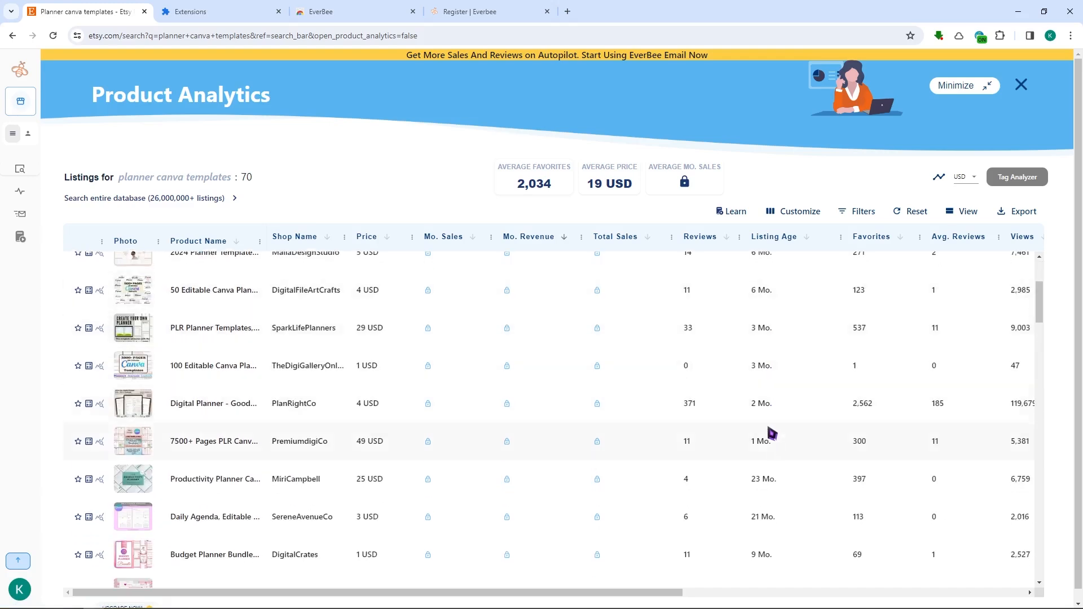
pyautogui.scroll(3, 767, 338)
pyautogui.moveTo(624, 594); pyautogui.dragTo(582, 582)
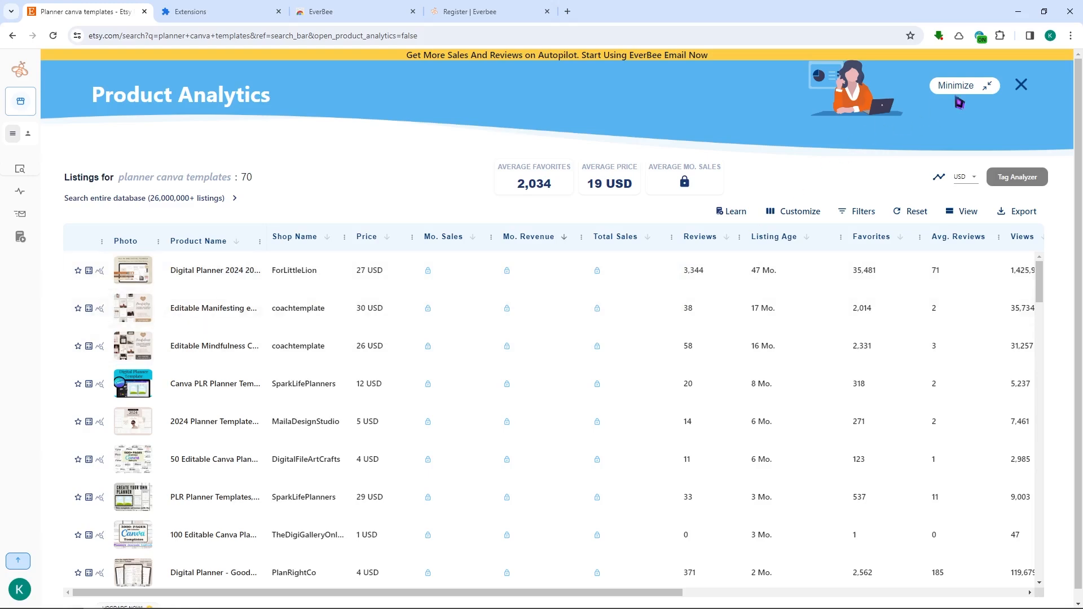
# Step: Close the analytics panel and browse the planner template search results
pyautogui.click(1023, 86)
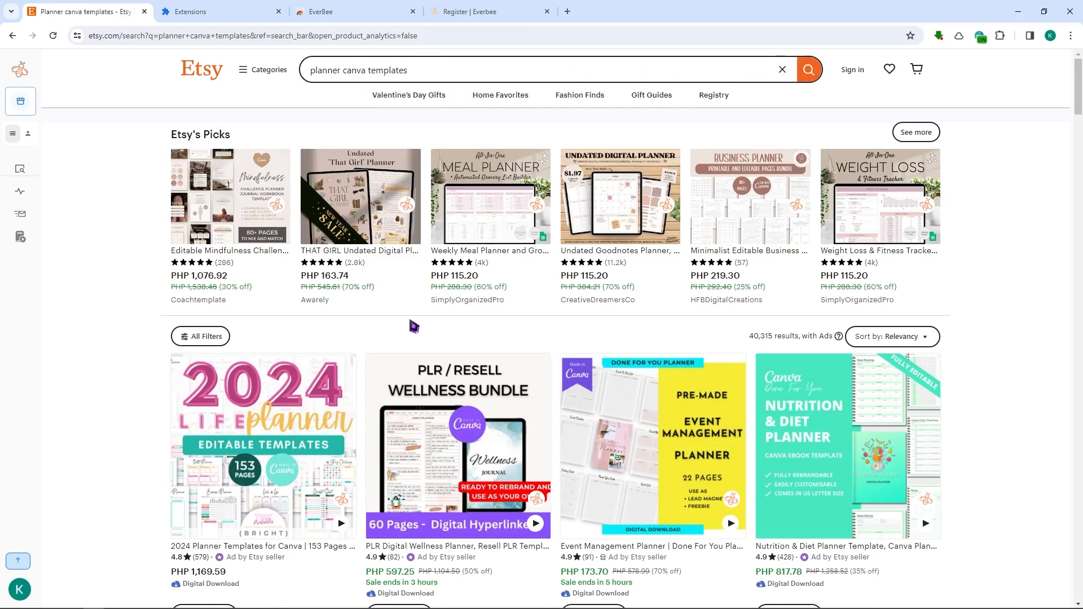
pyautogui.scroll(-4, 429, 350)
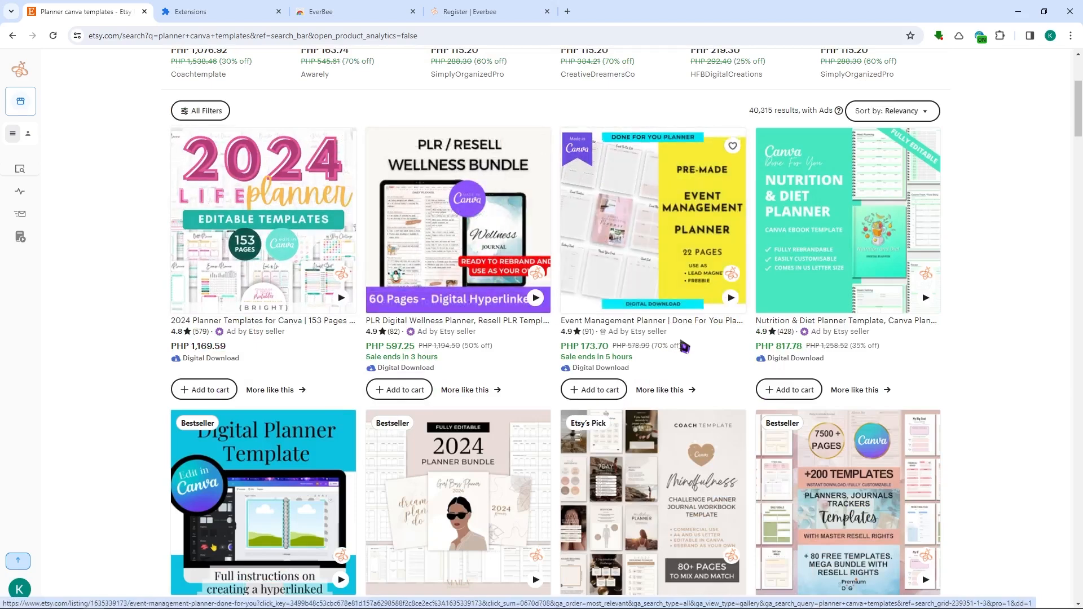
pyautogui.scroll(-1, 631, 346)
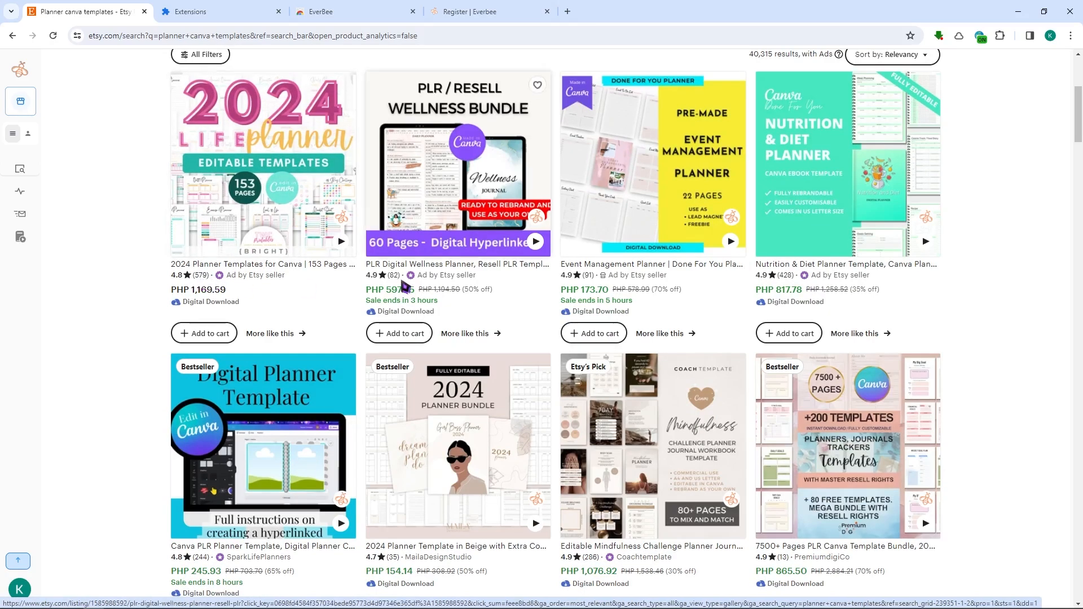
pyautogui.scroll(-3, 620, 395)
pyautogui.scroll(10, 654, 482)
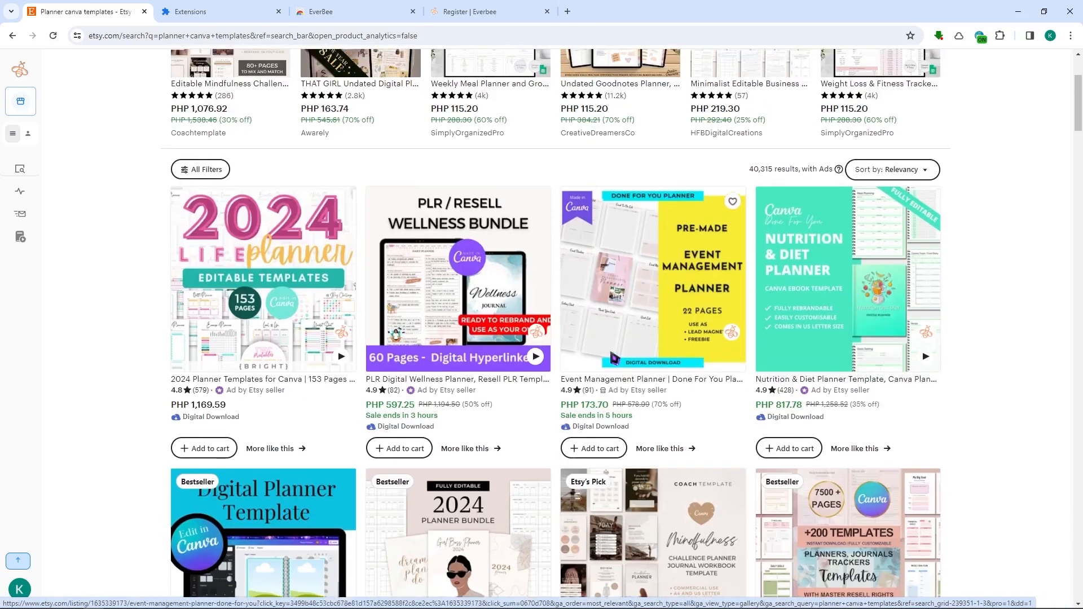
# Step: Open the 2024 Planner Templates for Canva listing
pyautogui.click(282, 416)
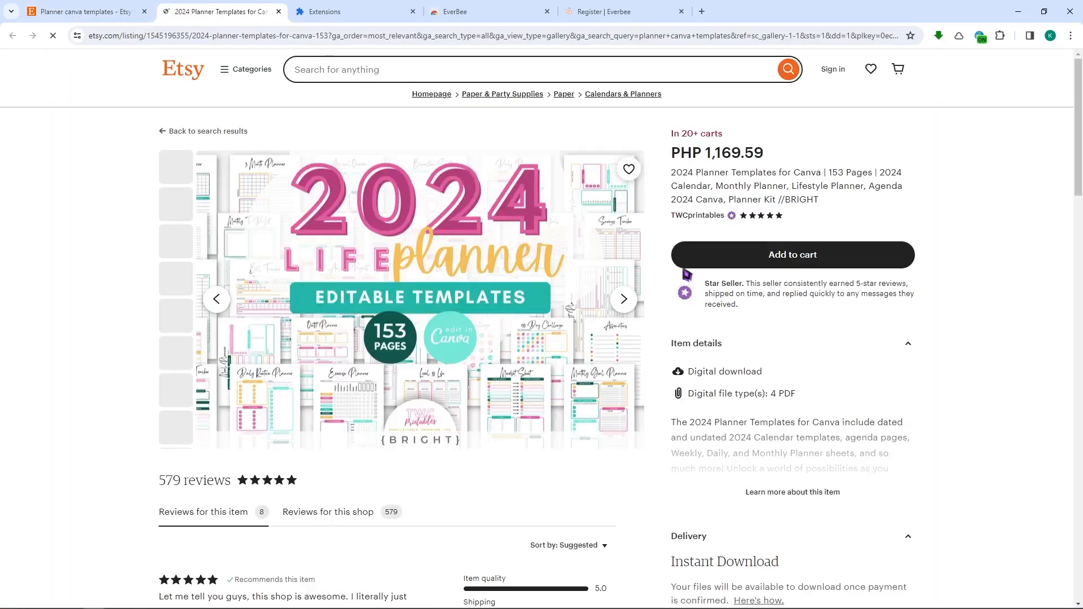
pyautogui.scroll(-4, 677, 287)
pyautogui.scroll(3, 790, 294)
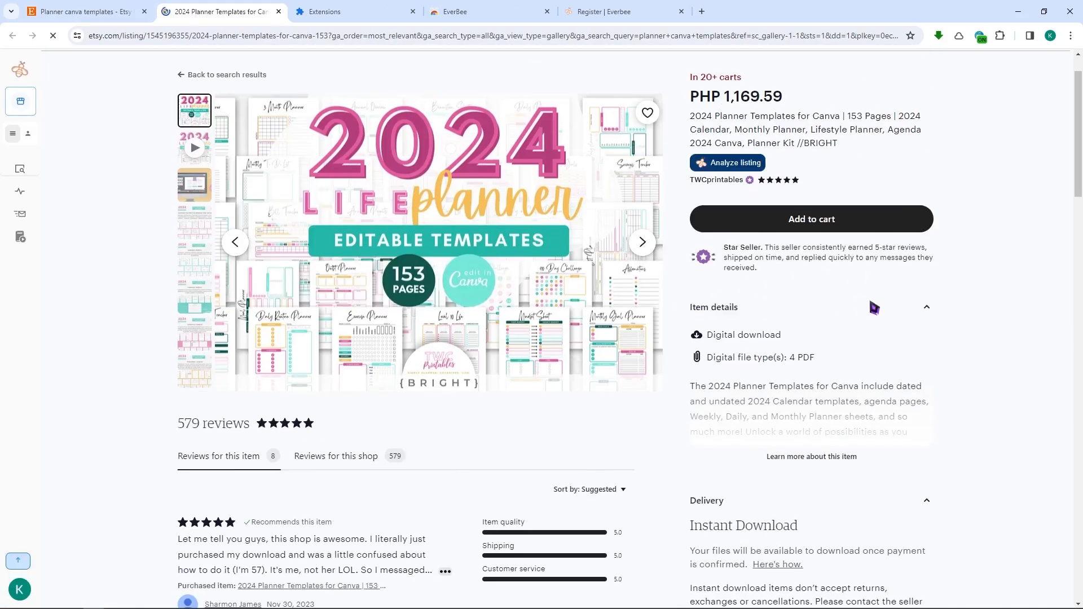
# Step: Read through the listing's item details and description
pyautogui.scroll(-3, 815, 298)
pyautogui.click(826, 289)
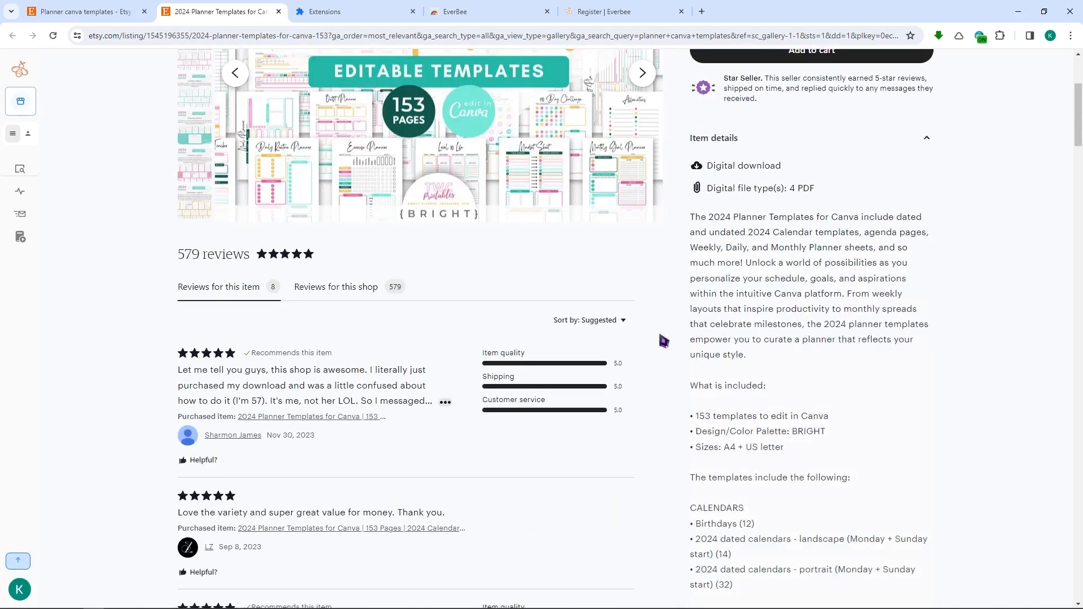
pyautogui.scroll(-13, 789, 338)
pyautogui.scroll(-11, 753, 314)
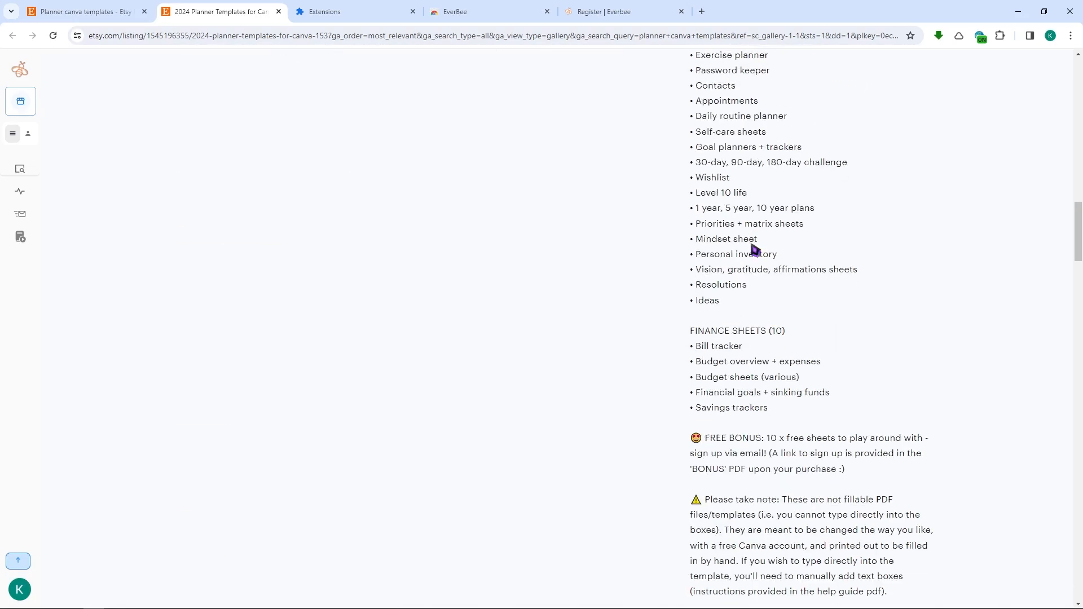
pyautogui.scroll(-6, 750, 436)
pyautogui.scroll(20, 700, 358)
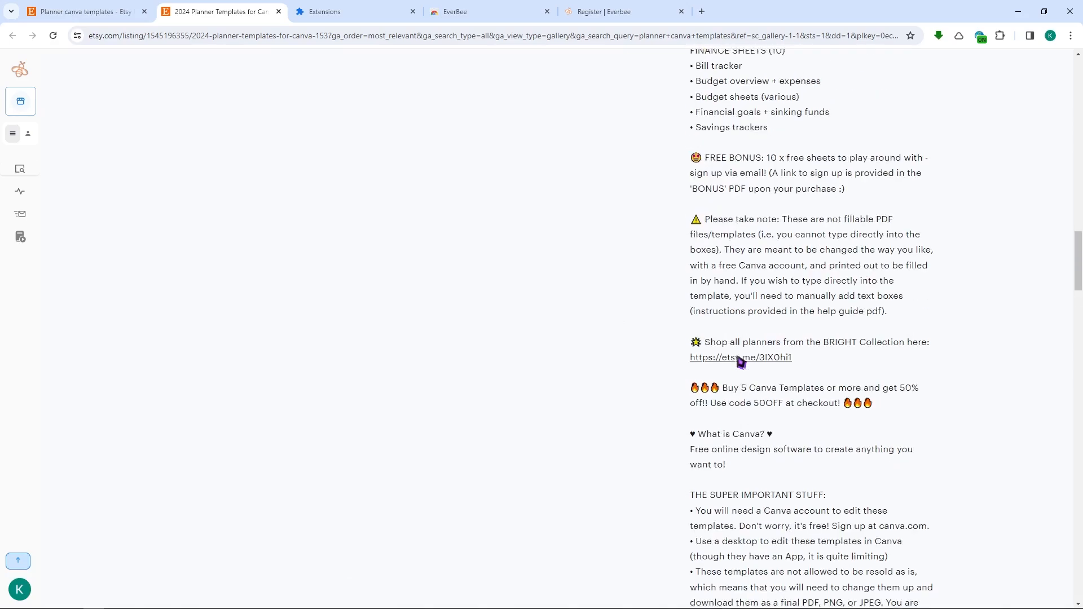
pyautogui.scroll(12, 741, 366)
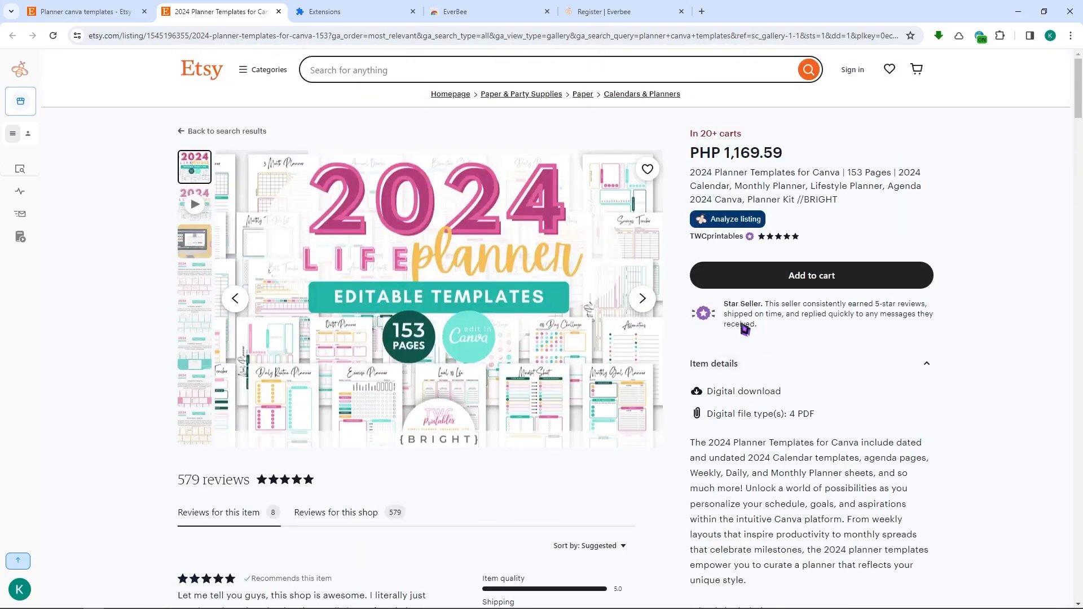
# Step: Browse the listing's product preview images
pyautogui.click(195, 253)
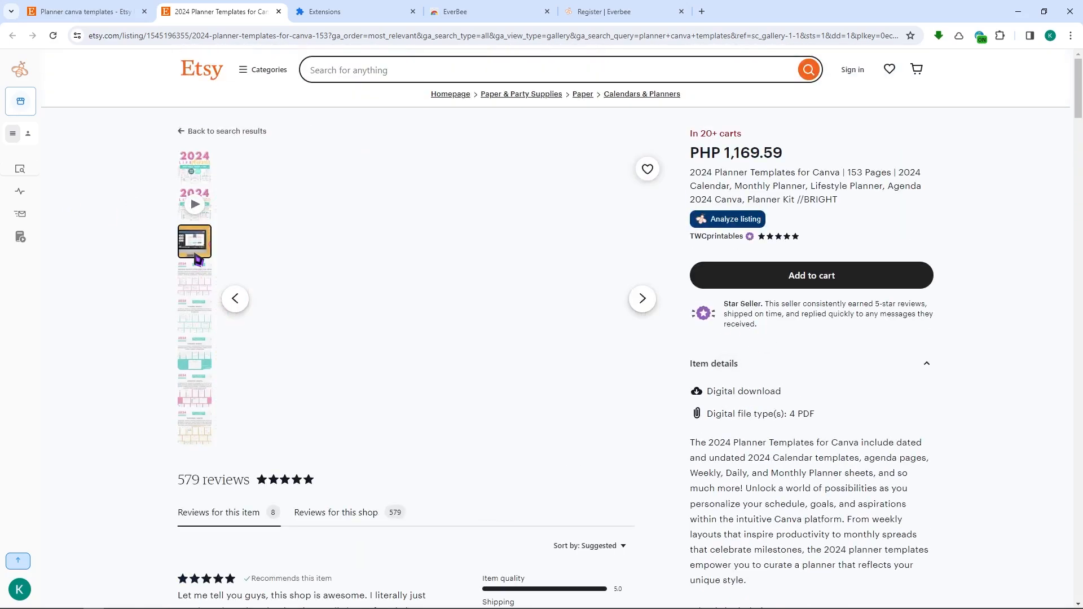
pyautogui.click(196, 282)
pyautogui.click(198, 325)
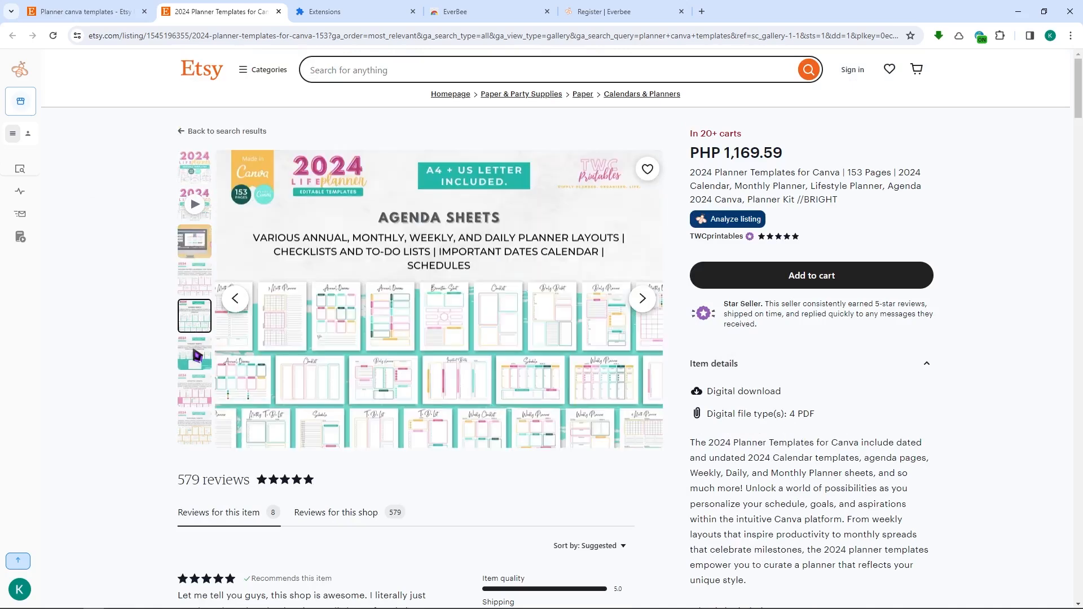
pyautogui.click(197, 354)
pyautogui.click(199, 392)
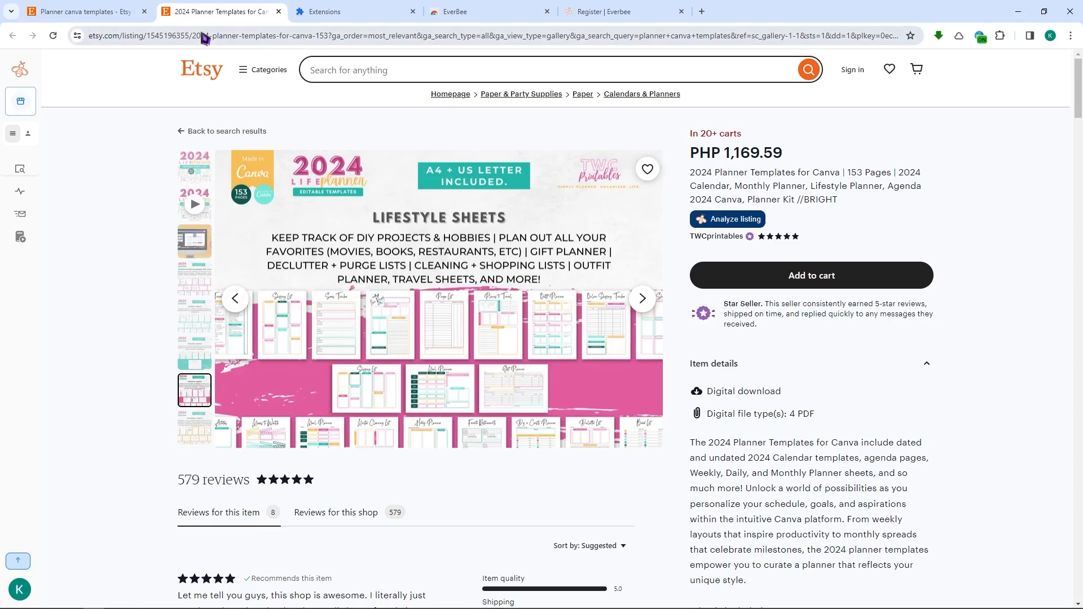
pyautogui.click(70, 12)
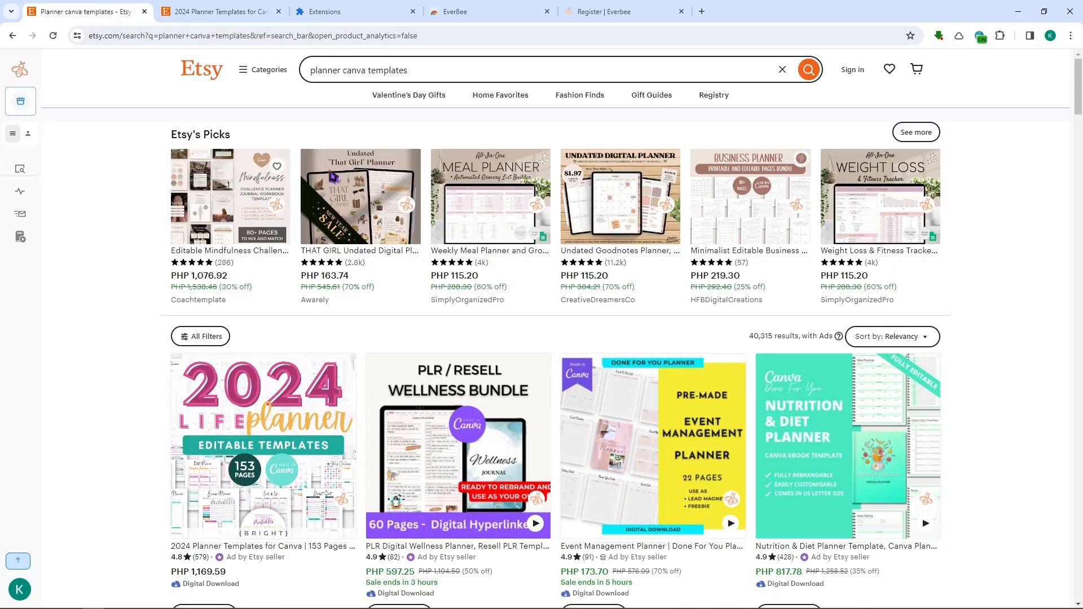
pyautogui.click(231, 10)
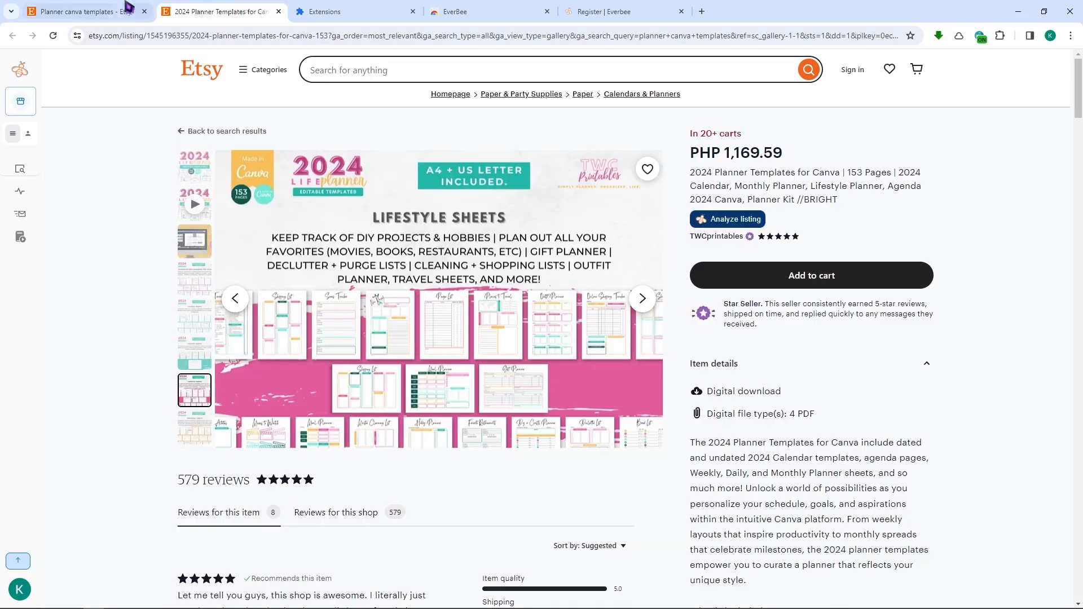
pyautogui.click(151, 8)
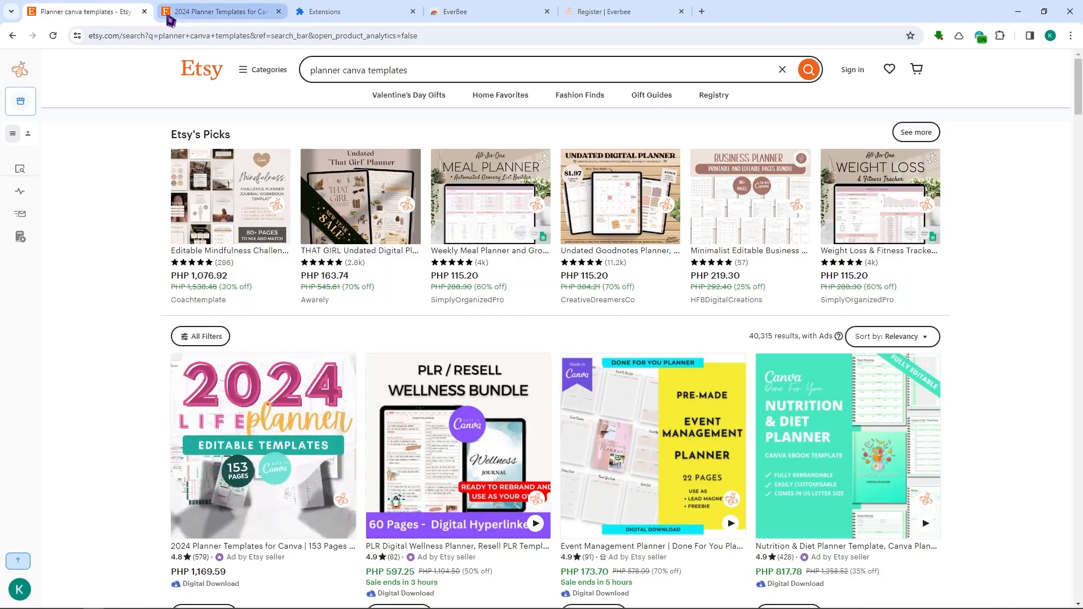
pyautogui.moveTo(169, 21)
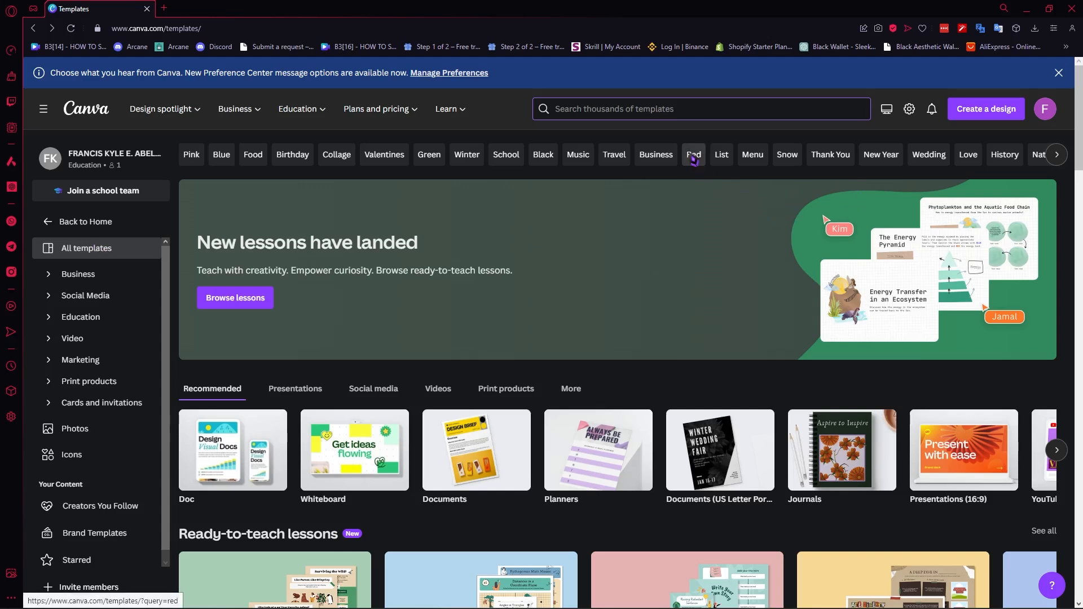
# Step: Search Canva templates for client forms templates and browse the results
pyautogui.click(671, 113)
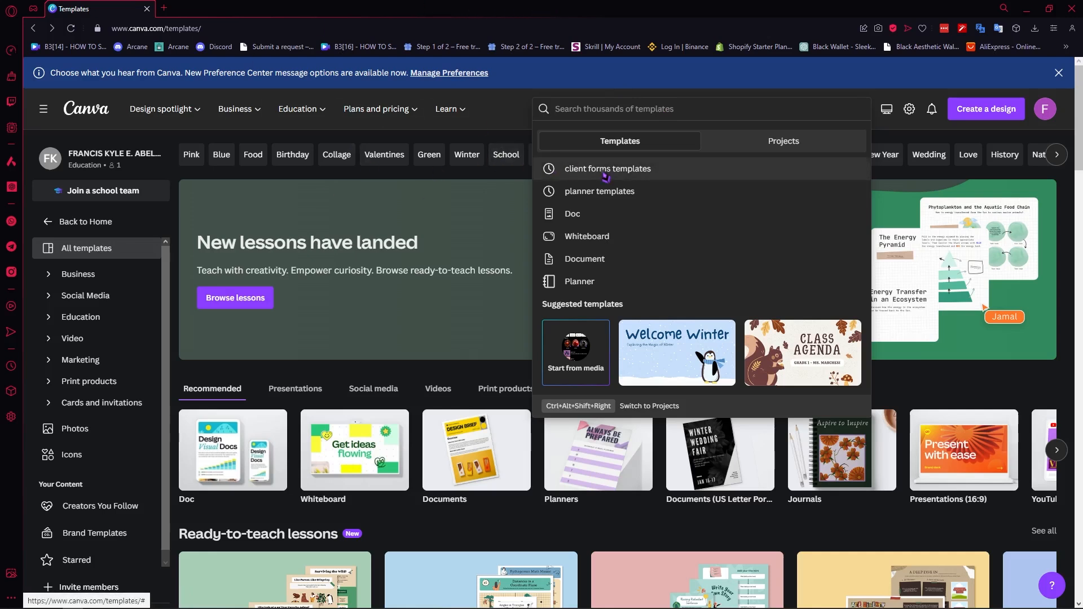
pyautogui.click(632, 167)
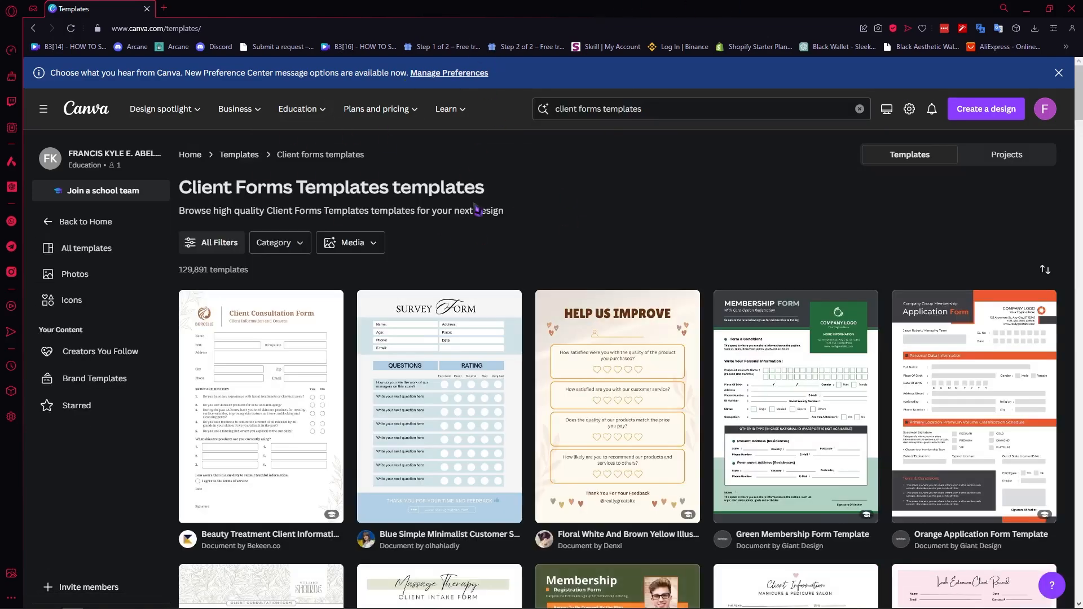
pyautogui.scroll(-5, 654, 240)
pyautogui.scroll(5, 657, 242)
pyautogui.scroll(-5, 671, 270)
pyautogui.scroll(-5, 685, 313)
pyautogui.scroll(10, 682, 321)
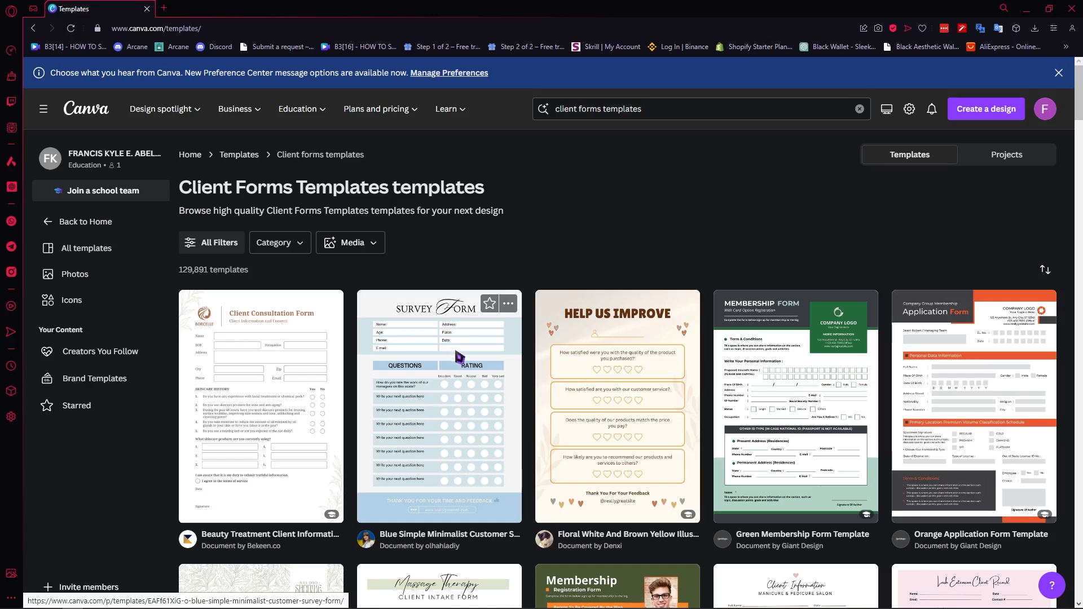
# Step: Open the Blue Simple Minimalist Customer Survey Form template for customizing
pyautogui.click(473, 331)
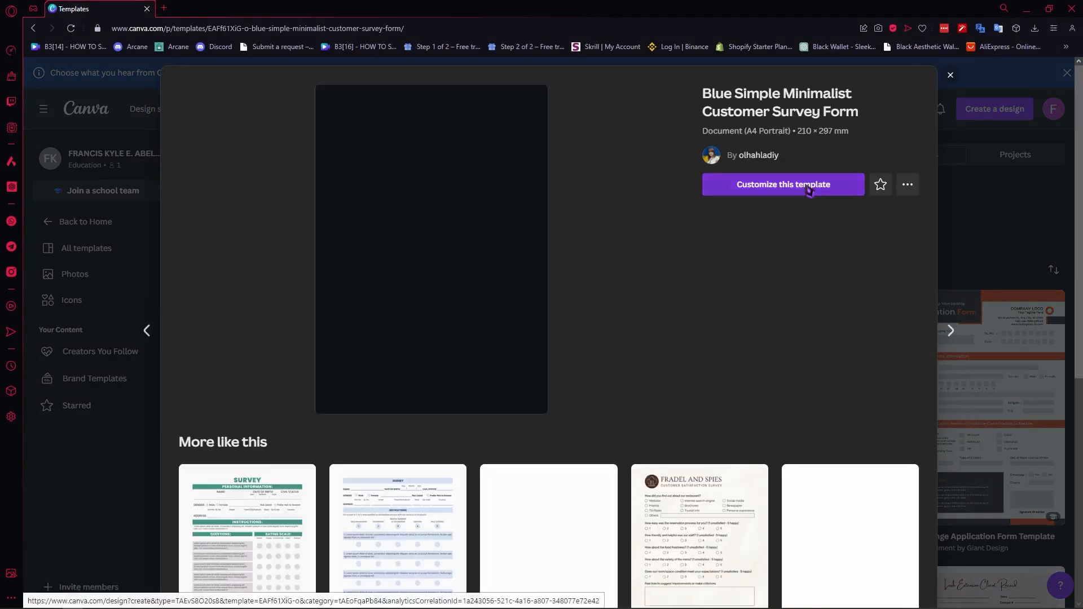
pyautogui.click(799, 185)
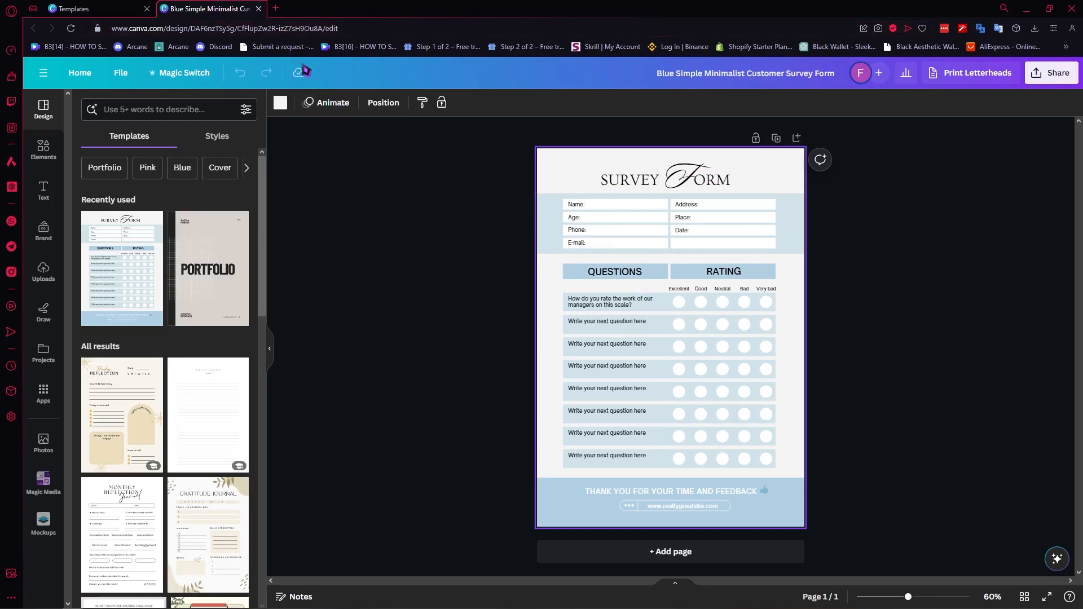
# Step: Return to the client forms template results, browse them, and open the Orange Application Form Template for customizing
pyautogui.click(259, 9)
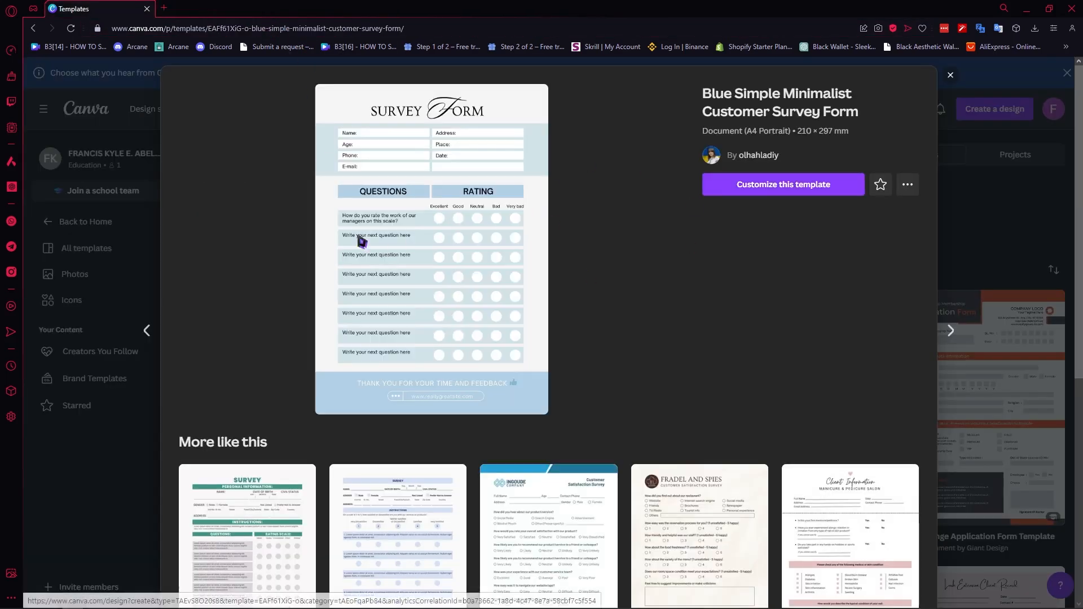
pyautogui.click(105, 231)
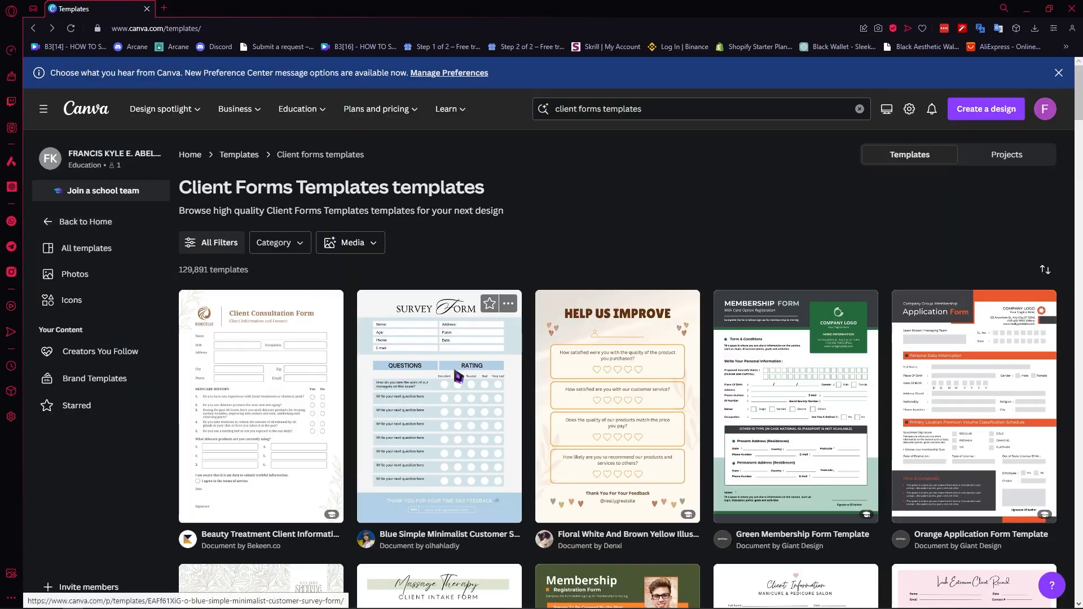
pyautogui.scroll(-2, 456, 372)
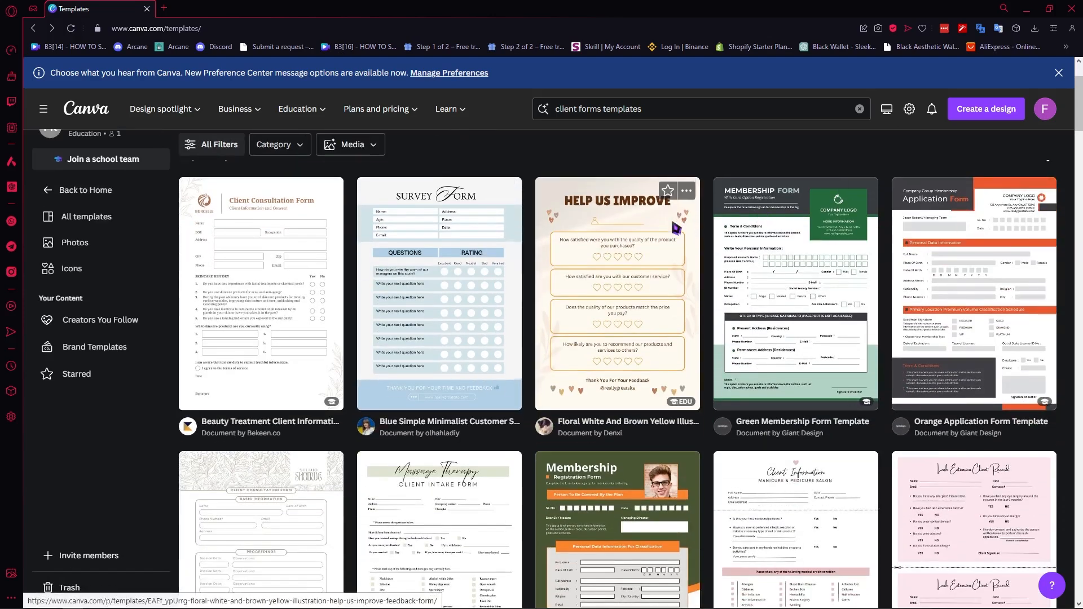
pyautogui.scroll(-1, 676, 228)
pyautogui.scroll(3, 643, 225)
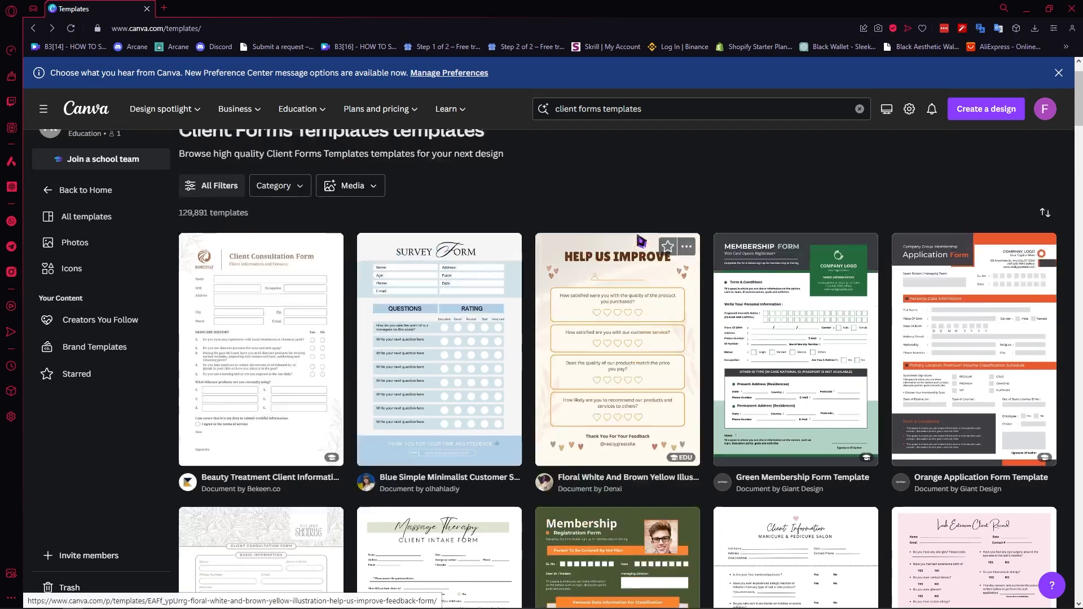
pyautogui.scroll(-2, 671, 301)
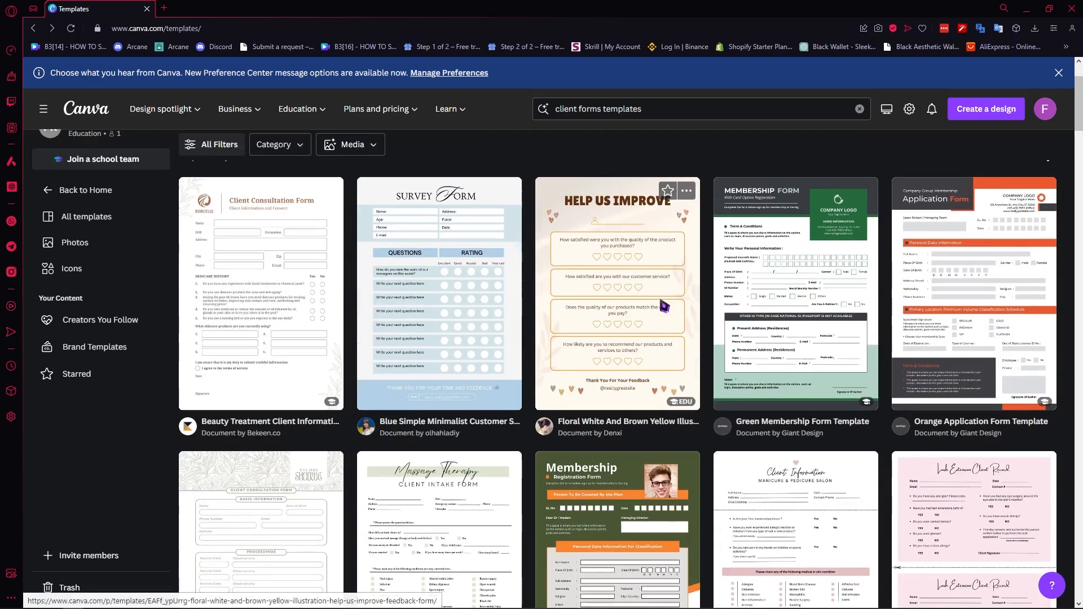
pyautogui.scroll(-1, 648, 427)
pyautogui.scroll(3, 649, 427)
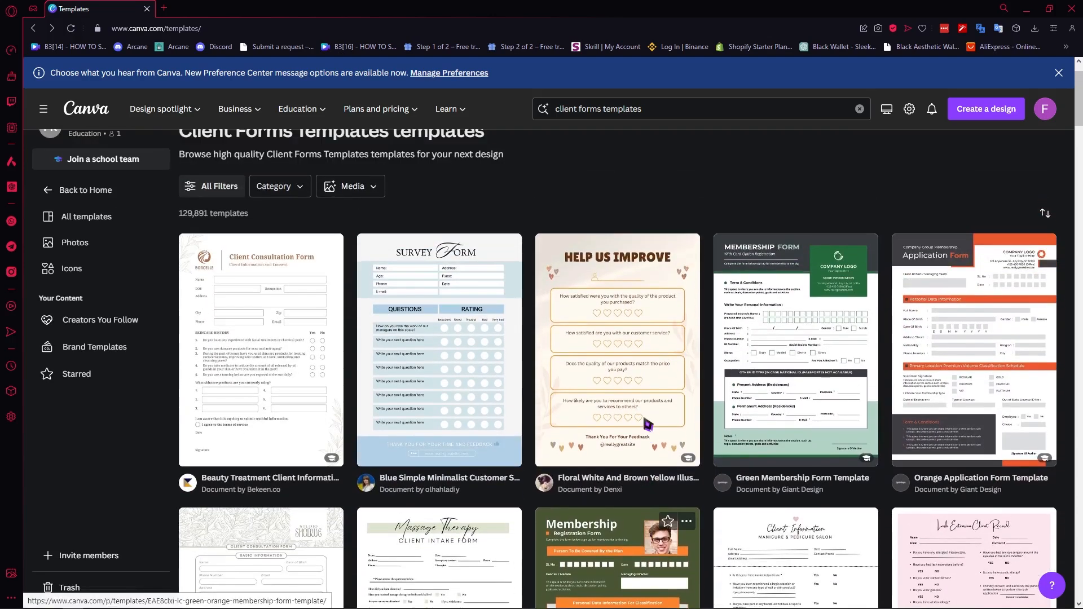
pyautogui.scroll(-2, 651, 420)
pyautogui.scroll(-3, 958, 326)
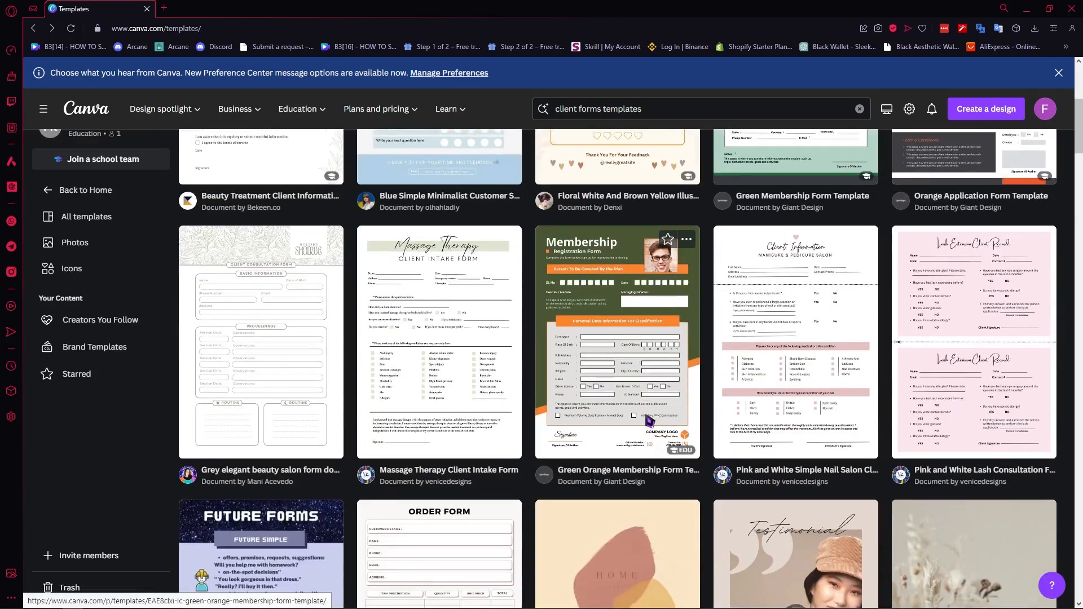
pyautogui.scroll(5, 958, 326)
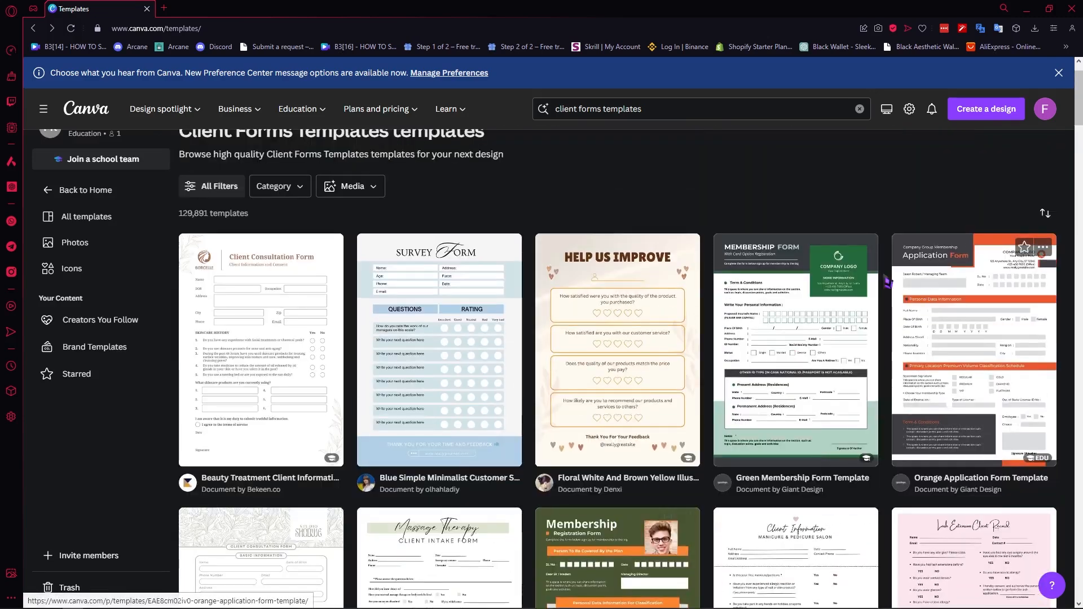
pyautogui.click(949, 326)
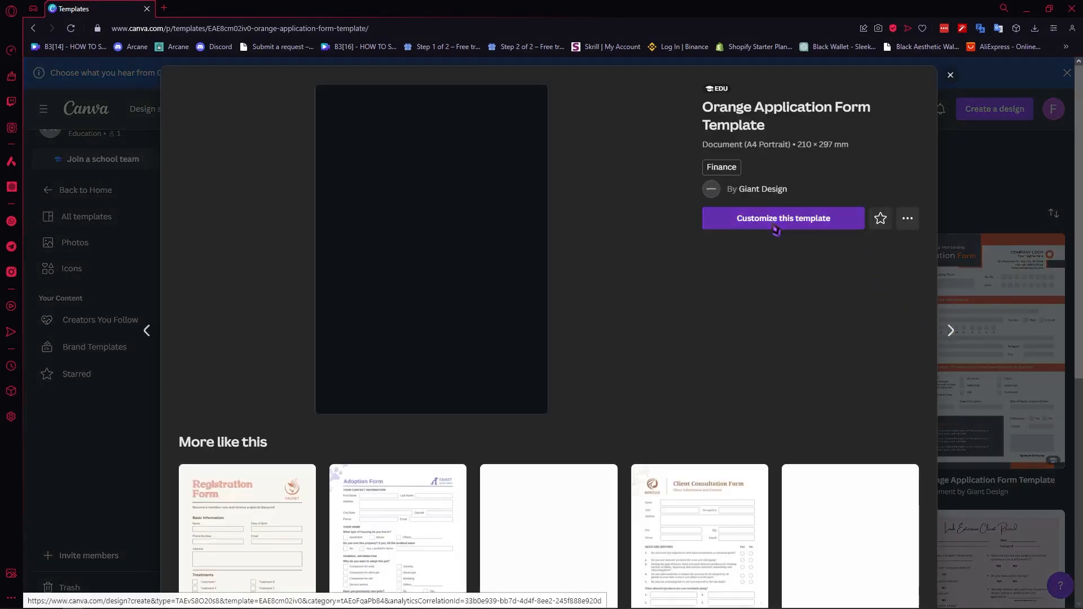
pyautogui.click(776, 228)
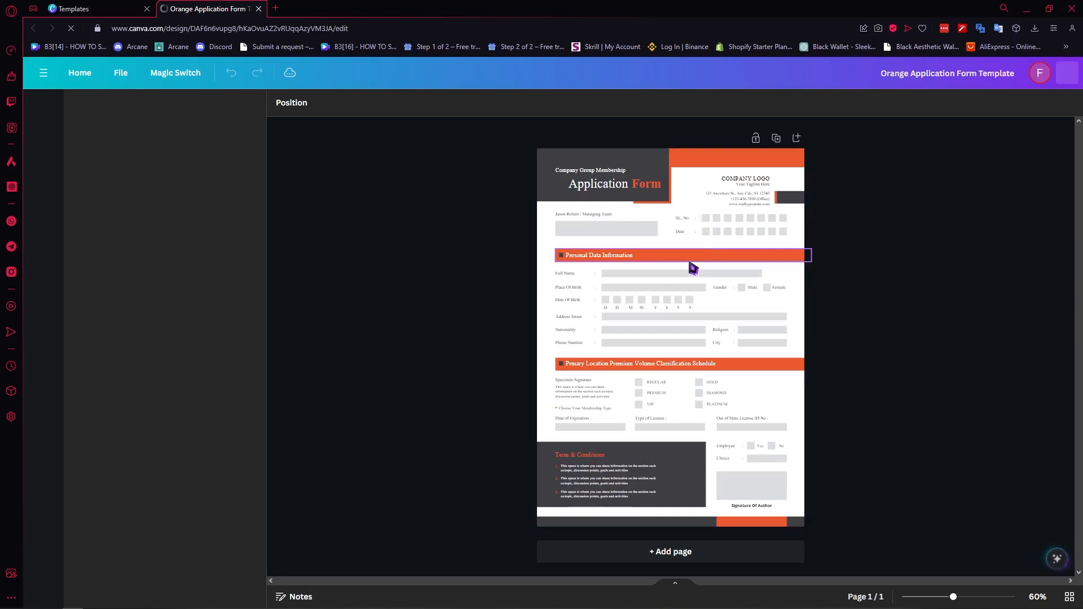
# Step: Recolor the orange header shape and the Personal Data Information bar to red
pyautogui.click(605, 191)
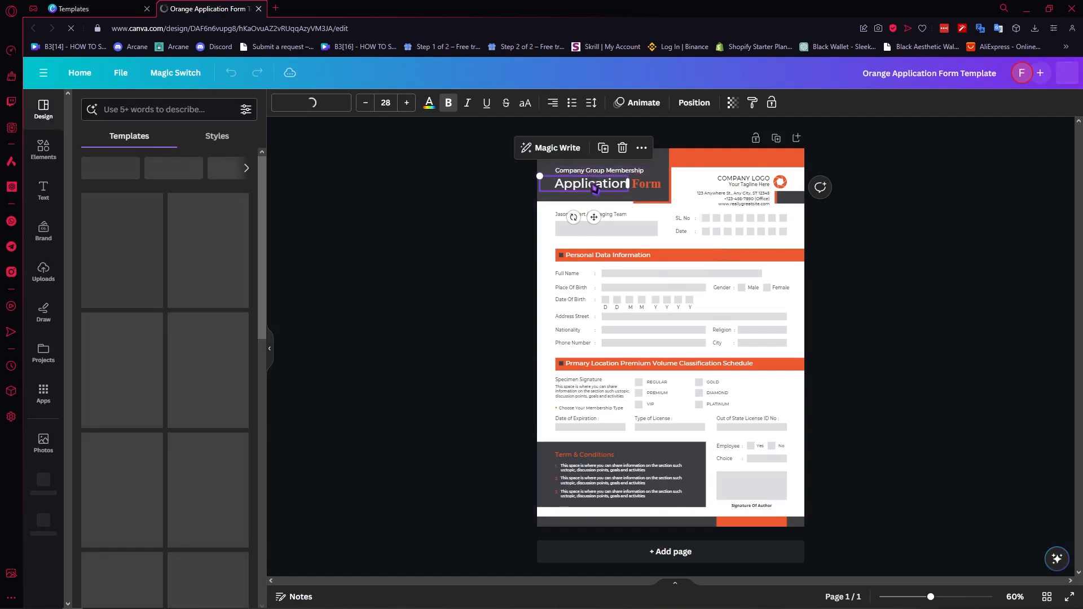
pyautogui.hotkey('ctrl', 'a')
pyautogui.click(700, 163)
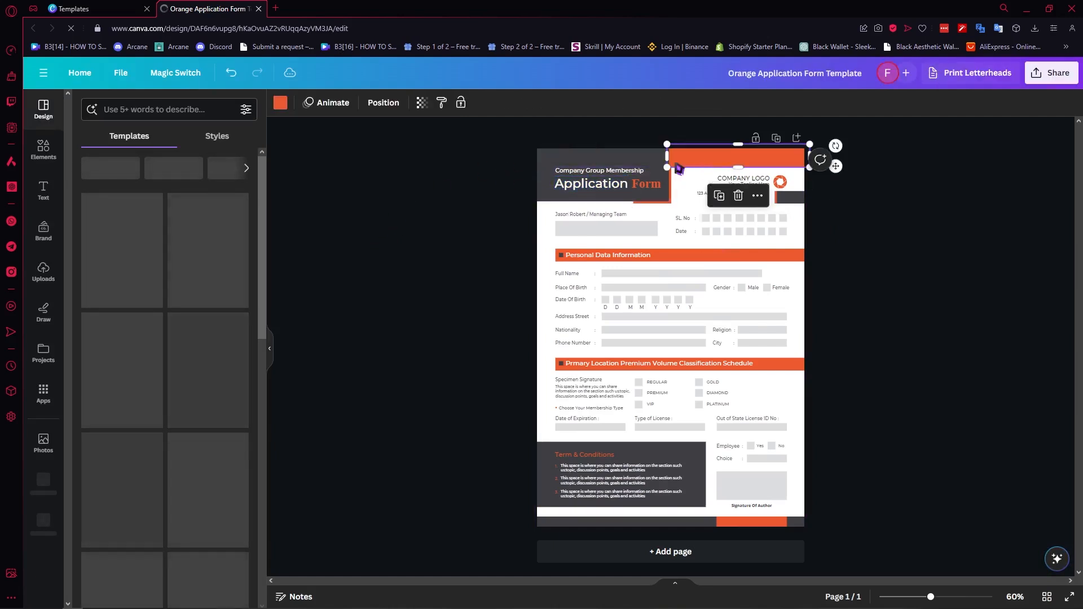
pyautogui.click(281, 103)
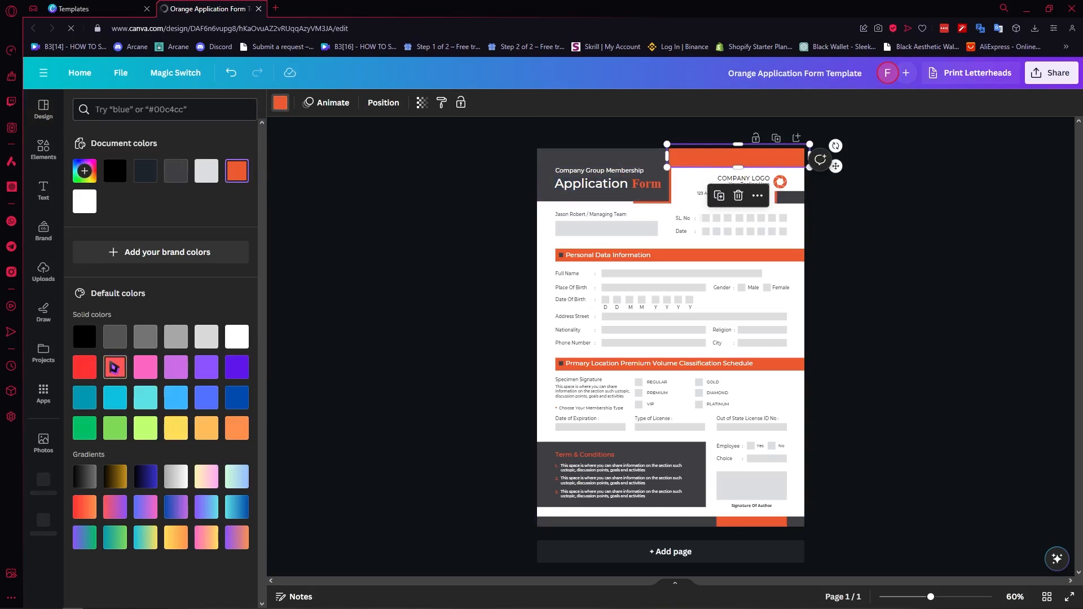
pyautogui.click(114, 368)
pyautogui.click(665, 256)
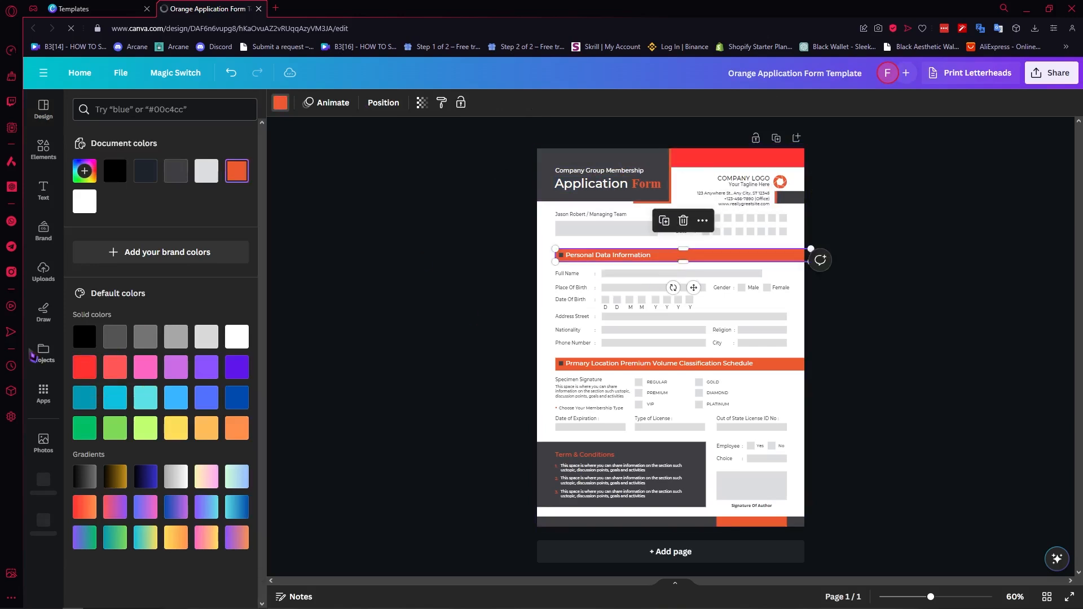
pyautogui.click(85, 367)
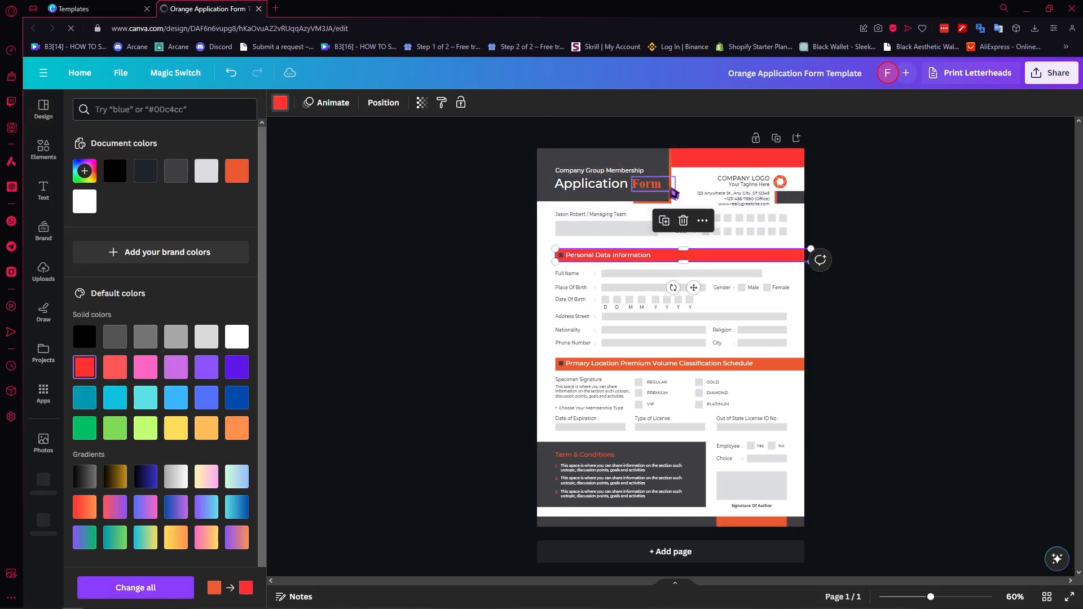
# Step: Recolor the element behind the 'Form' heading and the Primary Location bar to red
pyautogui.click(673, 195)
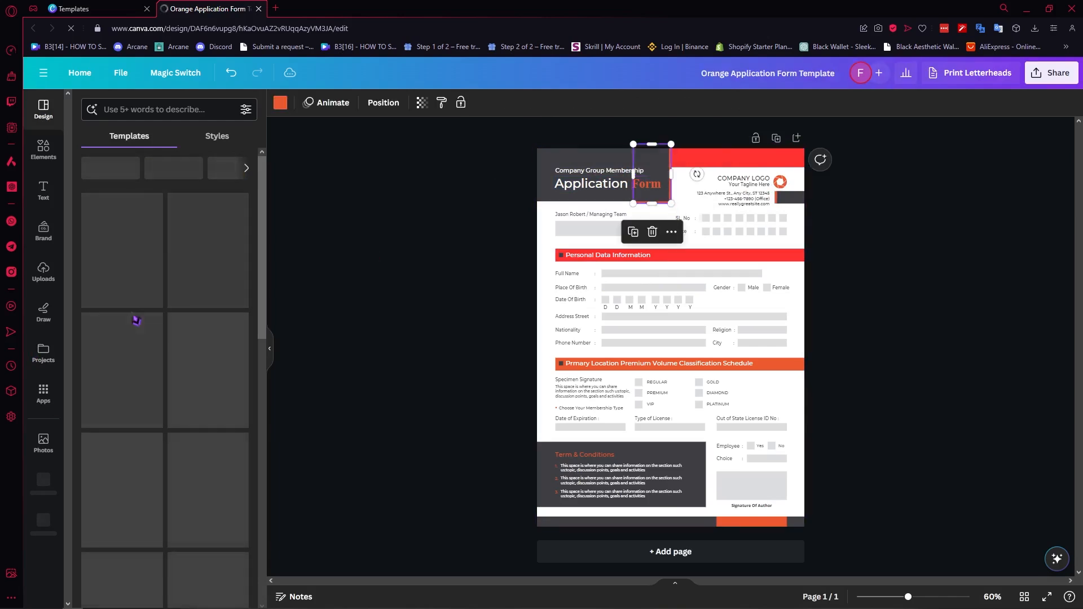
pyautogui.click(280, 103)
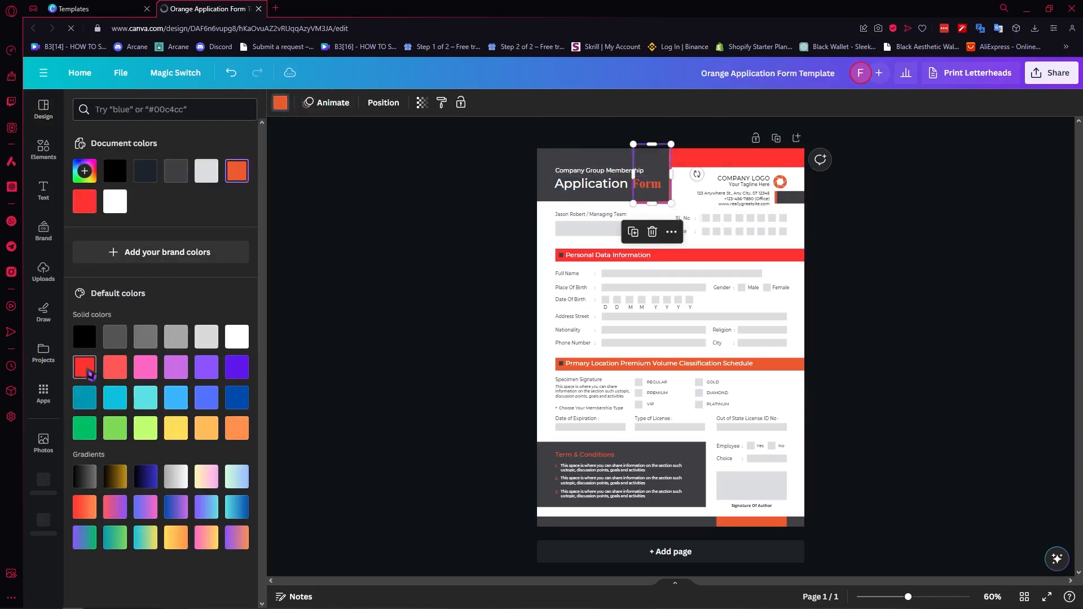
pyautogui.click(86, 368)
pyautogui.click(780, 365)
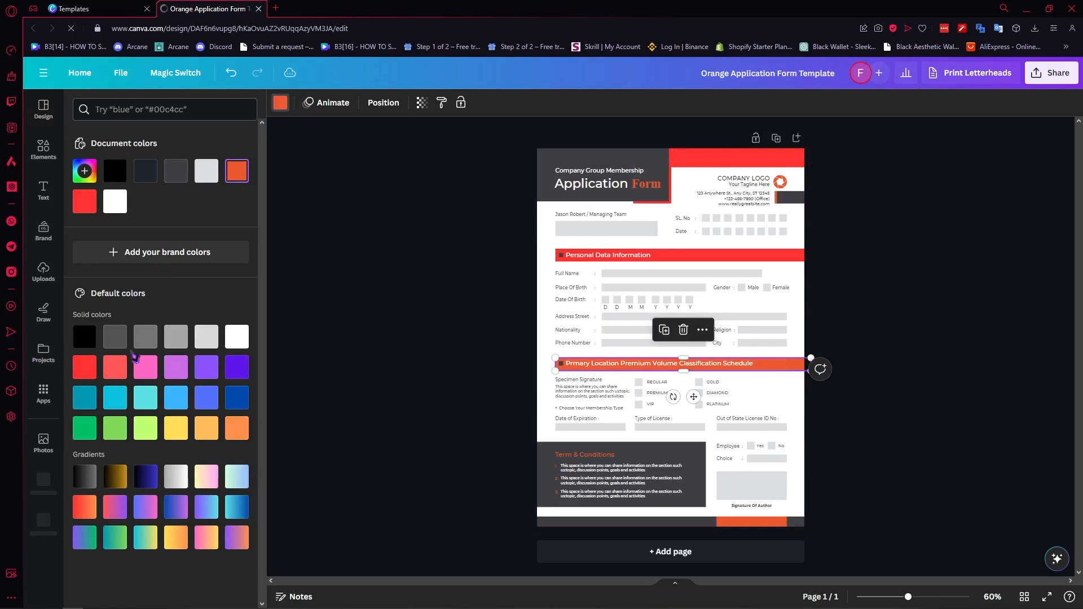
pyautogui.click(107, 362)
# Step: Recolor the orange bar under Signature Of Author to red
pyautogui.click(733, 524)
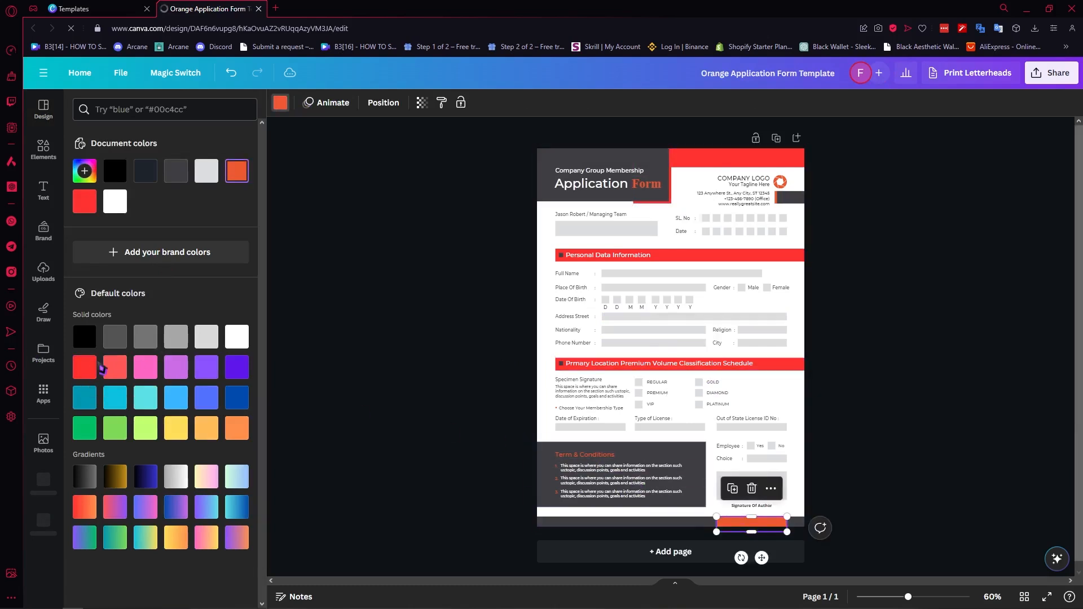
pyautogui.click(84, 337)
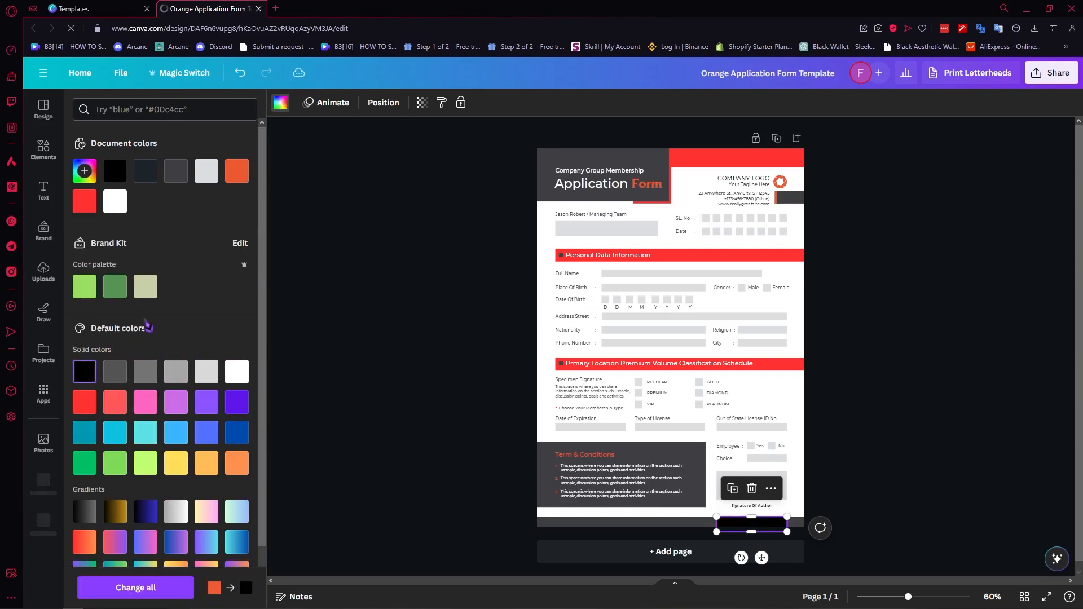
pyautogui.click(93, 402)
pyautogui.click(736, 299)
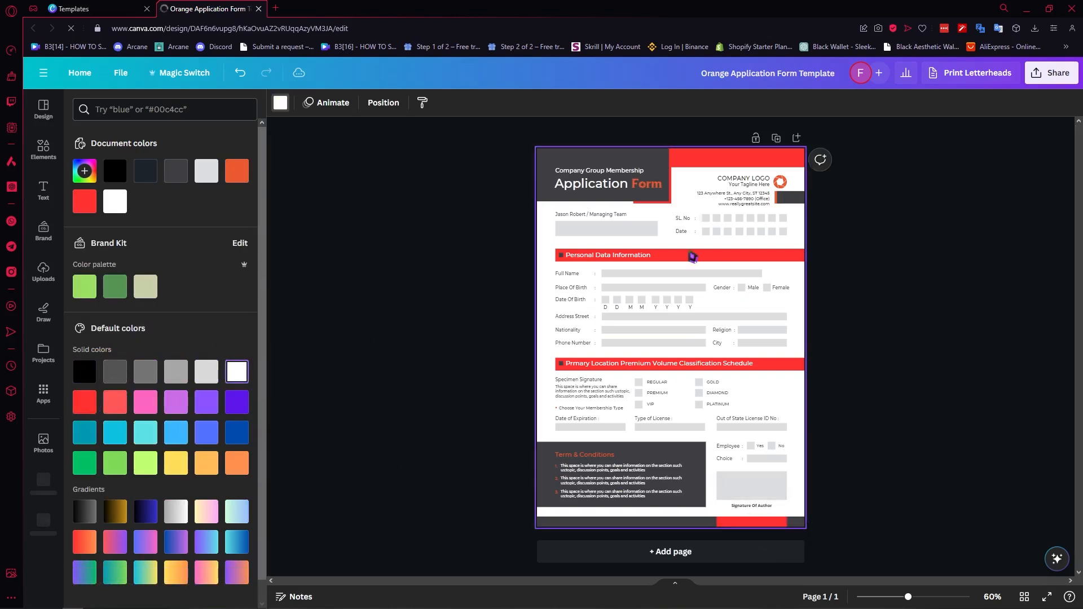
# Step: Change the 'Application' and 'Form' heading words to the Montserrat Thin font
pyautogui.click(604, 191)
pyautogui.click(350, 104)
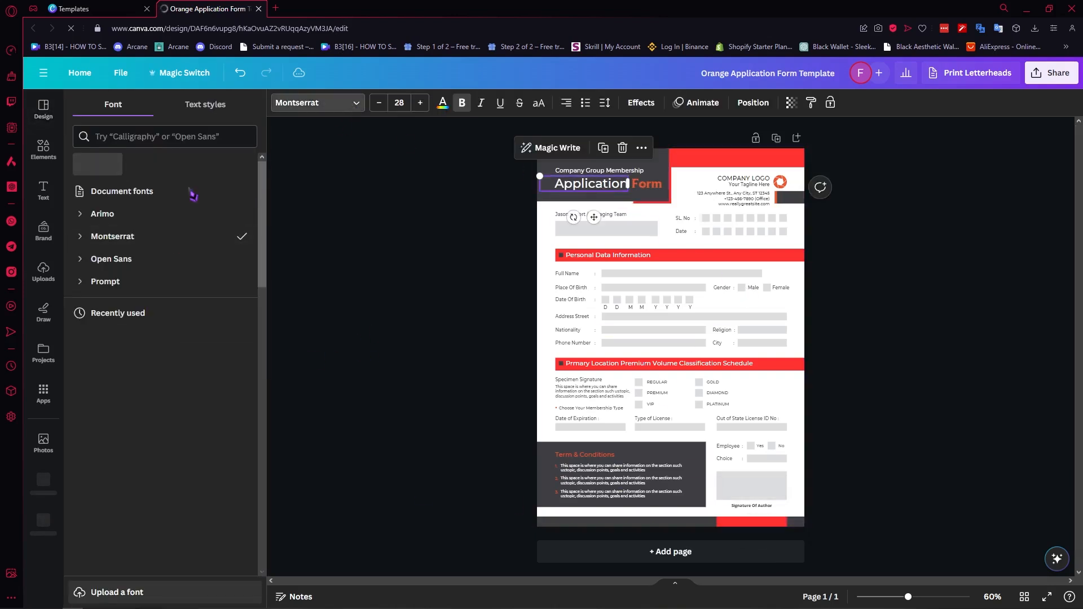
pyautogui.click(84, 238)
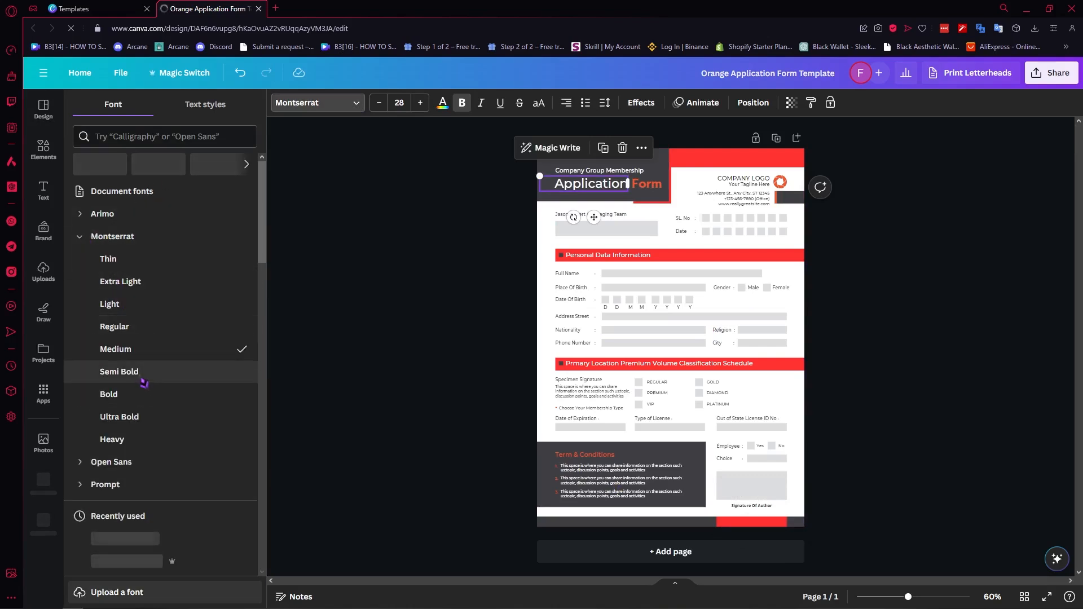
pyautogui.click(140, 263)
pyautogui.click(646, 184)
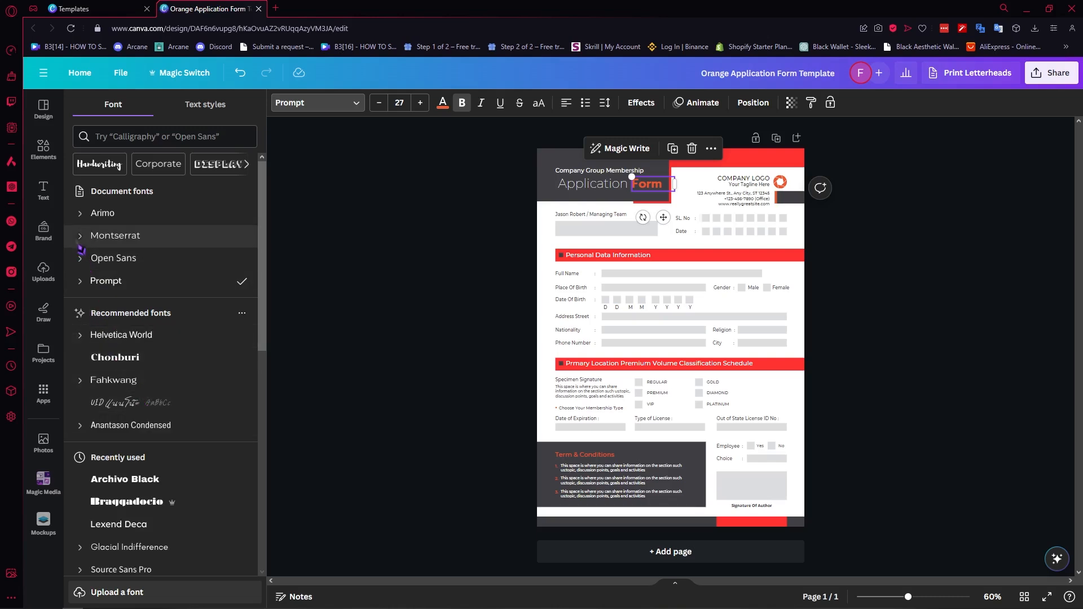
pyautogui.click(79, 240)
pyautogui.click(134, 261)
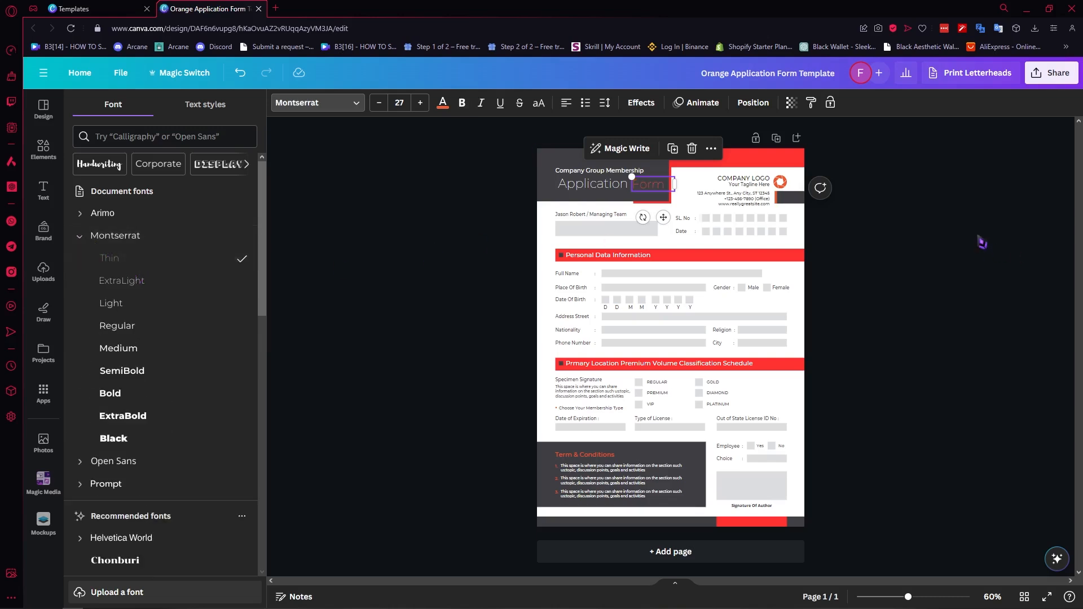
pyautogui.click(999, 252)
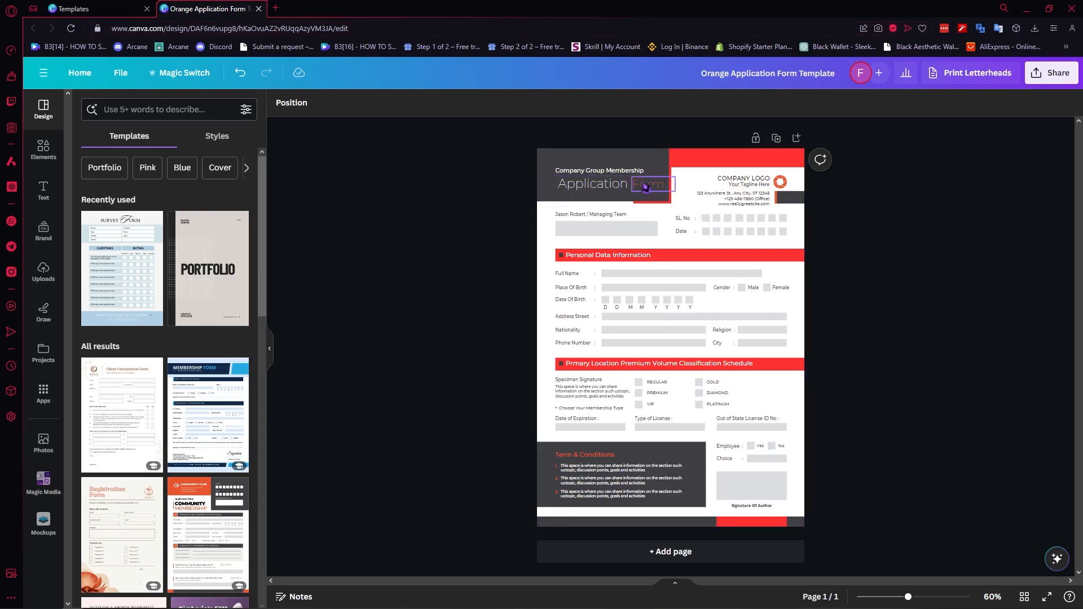
pyautogui.click(107, 8)
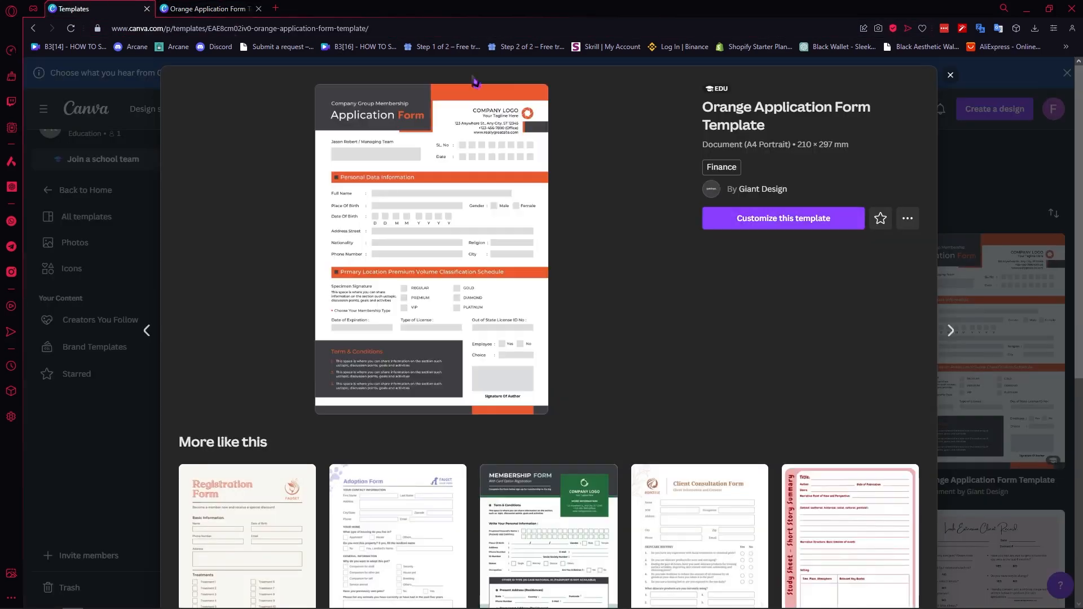
pyautogui.click(154, 168)
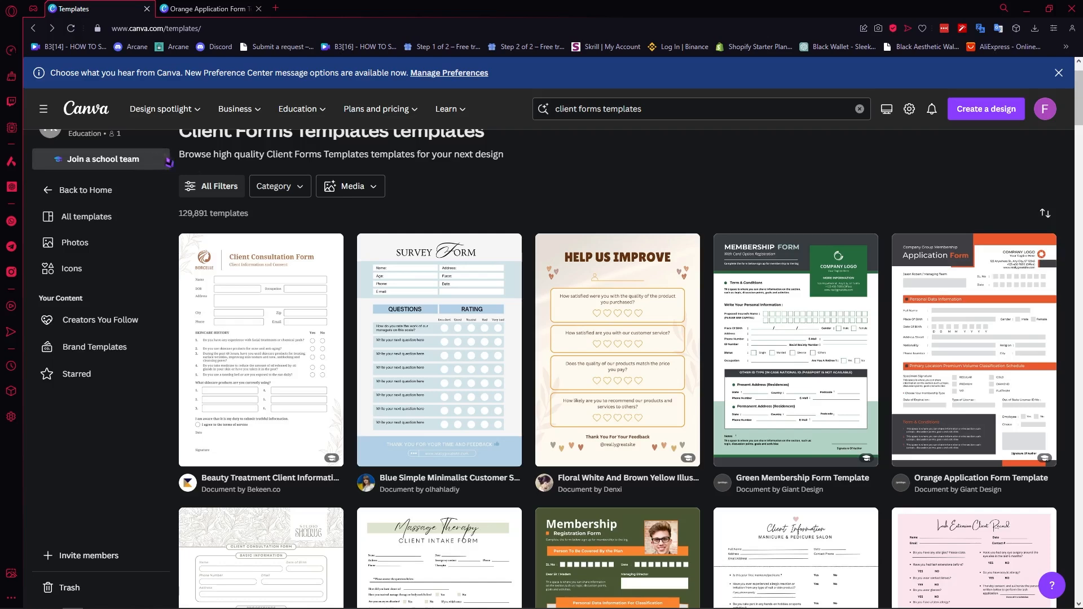
pyautogui.click(206, 8)
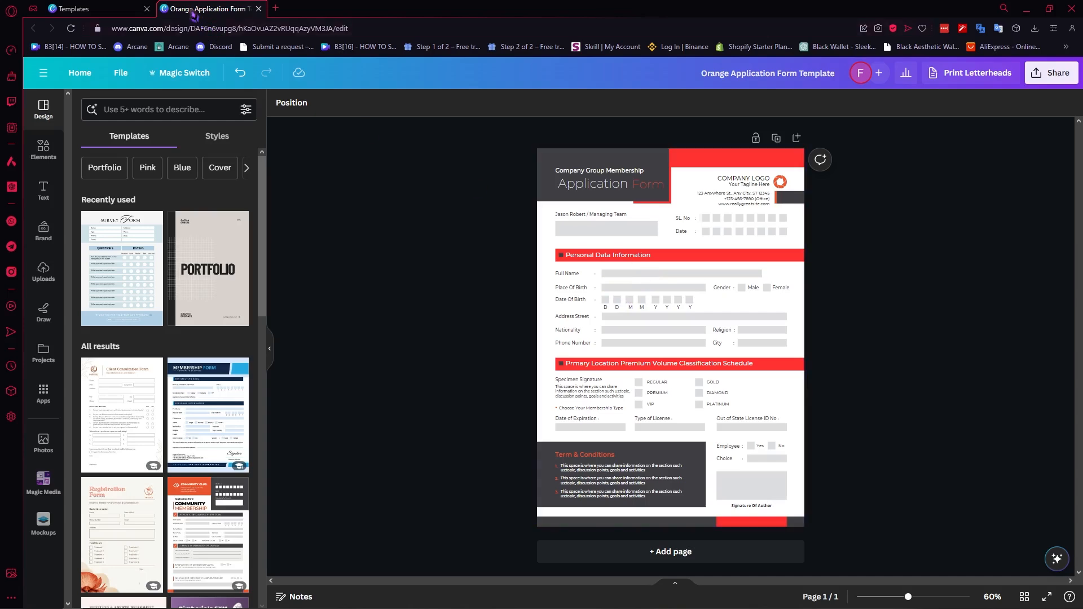
# Step: Open the Green Orange Membership Form Template from the client forms results for customizing
pyautogui.click(96, 9)
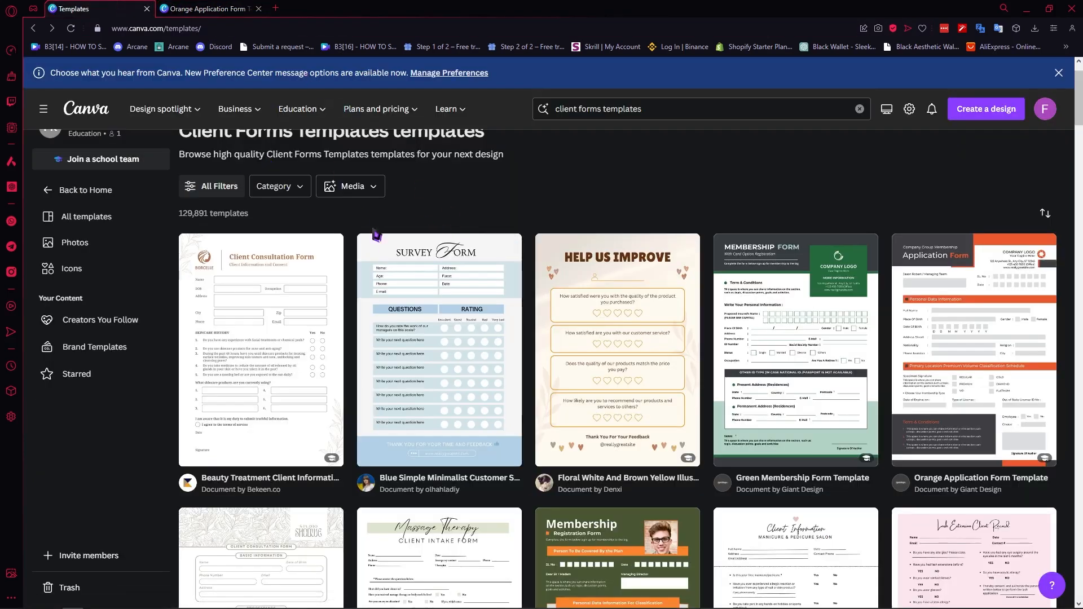
pyautogui.scroll(-7, 507, 367)
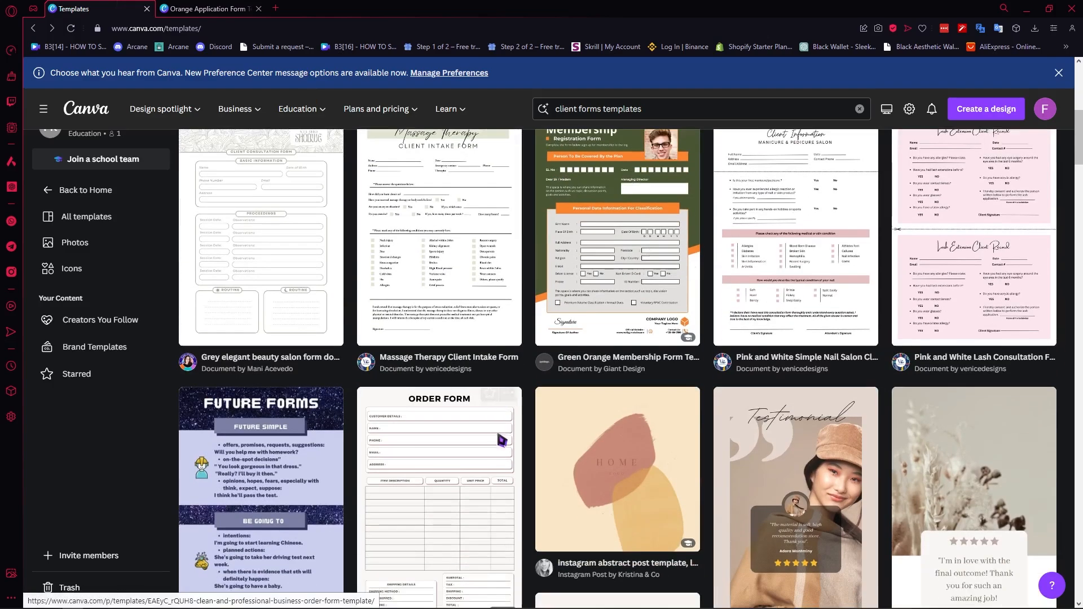
pyautogui.scroll(2, 501, 442)
pyautogui.click(640, 312)
pyautogui.click(777, 220)
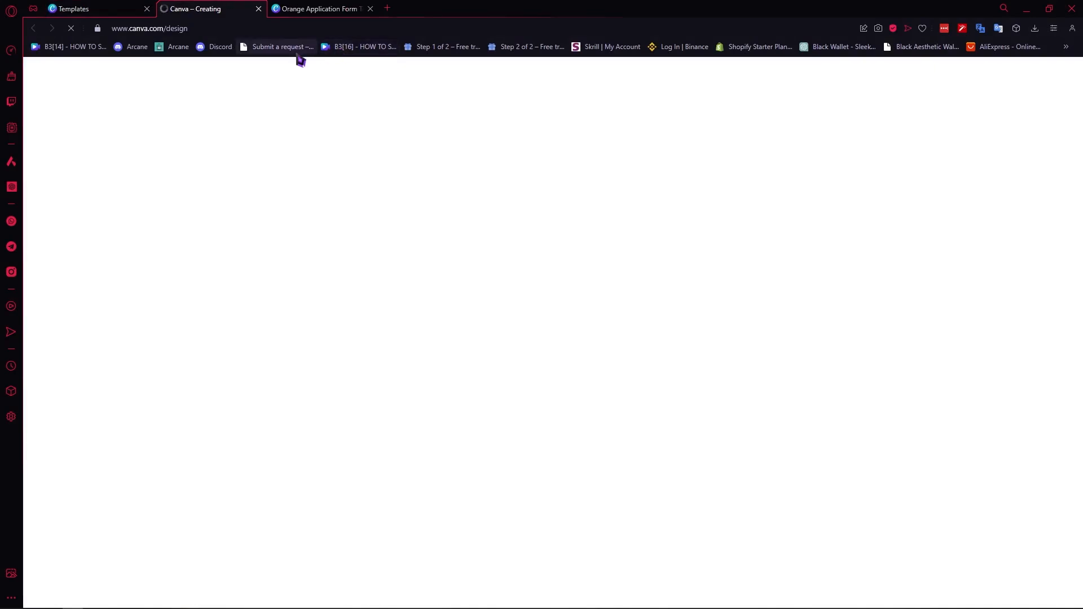
# Step: Recolor the membership form's green background element to red
pyautogui.click(313, 9)
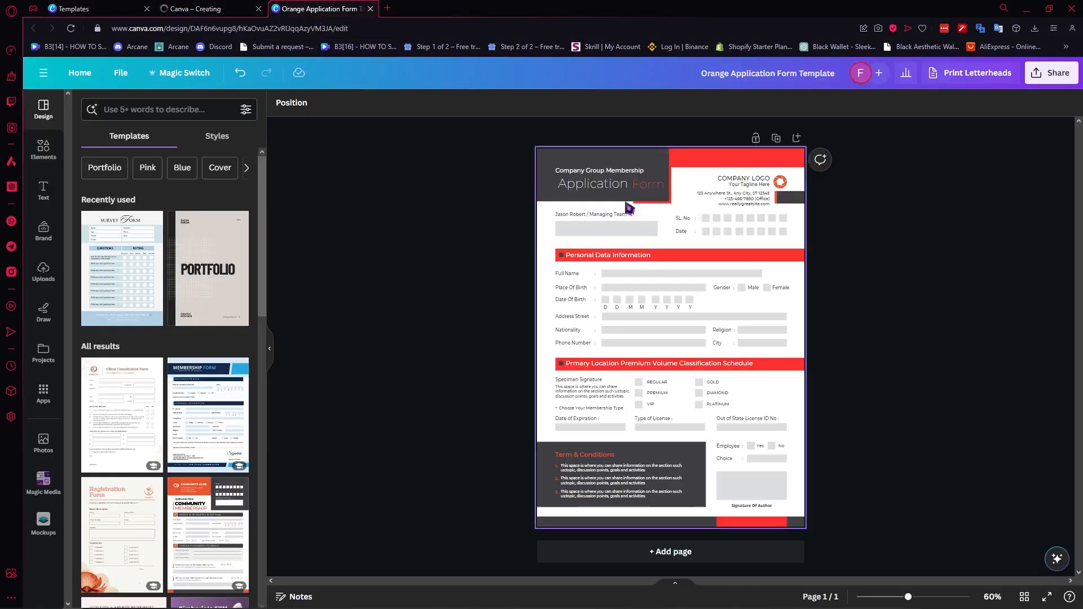
pyautogui.click(239, 8)
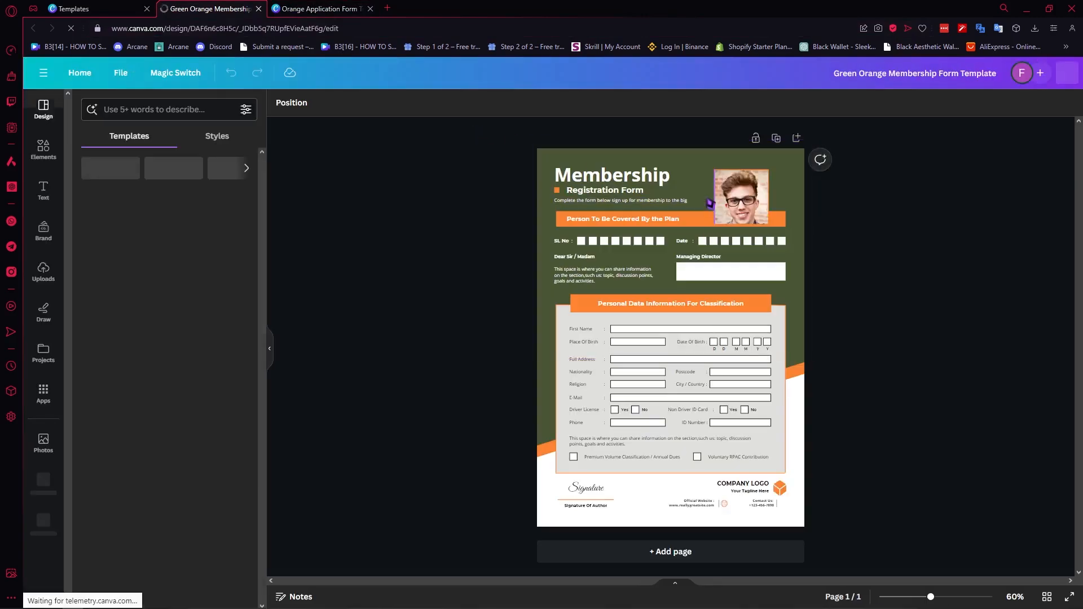
pyautogui.click(712, 162)
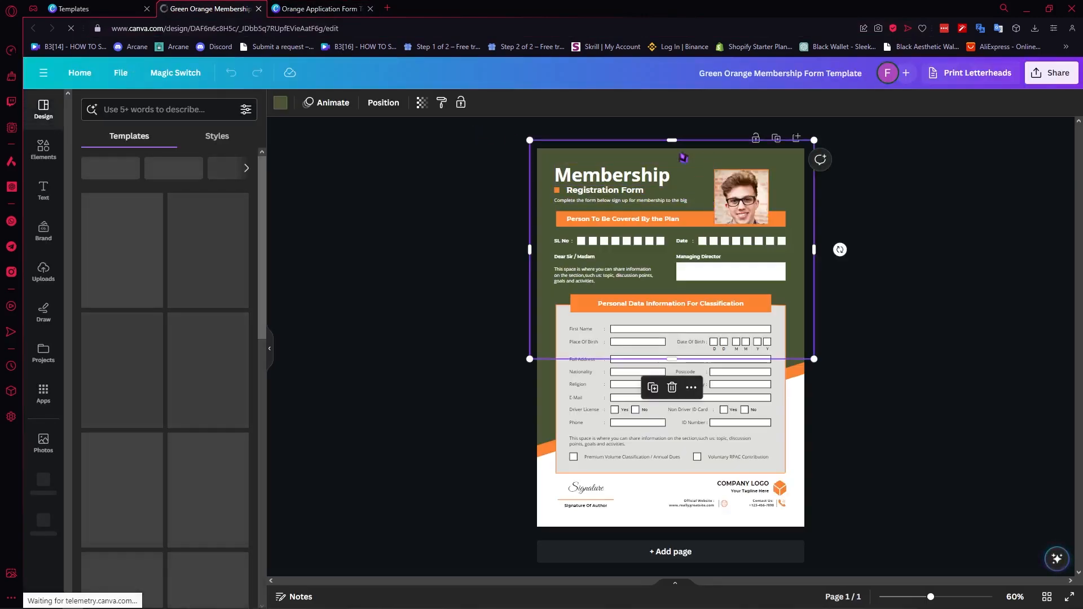
pyautogui.click(280, 103)
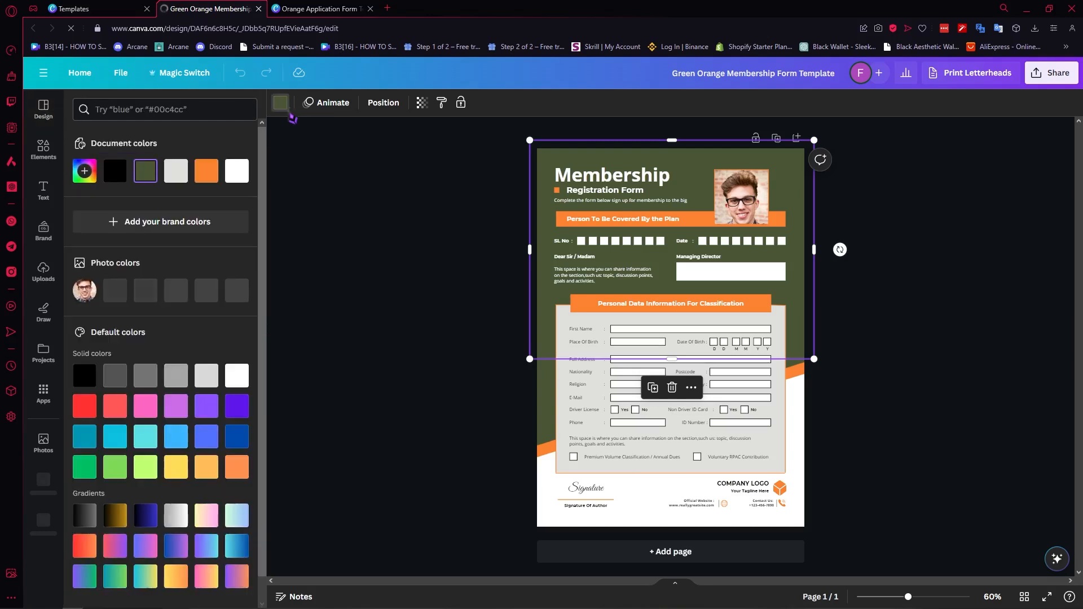
pyautogui.click(84, 440)
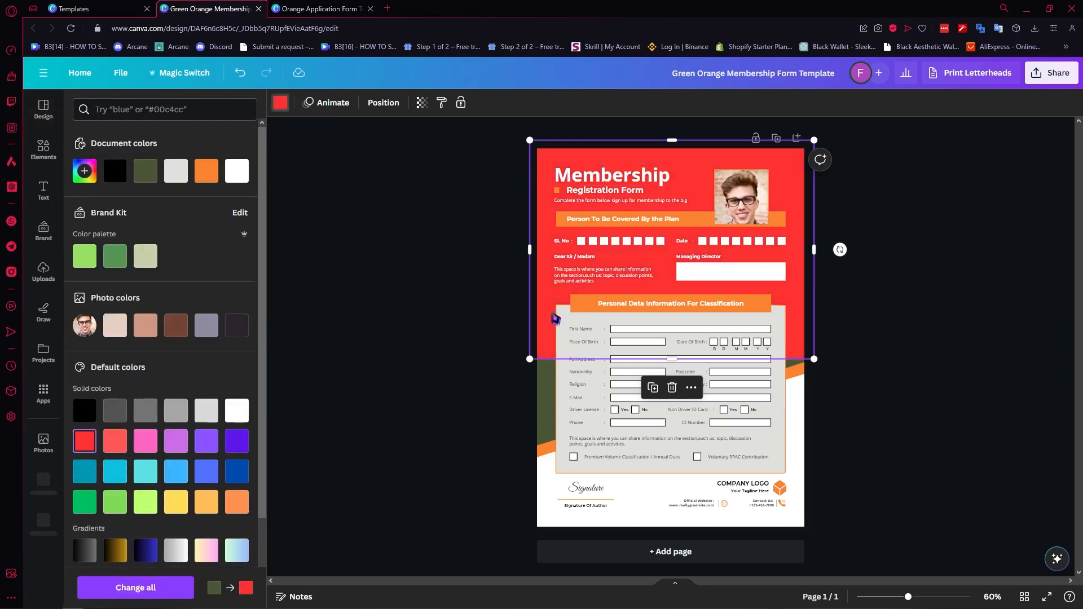
pyautogui.click(544, 406)
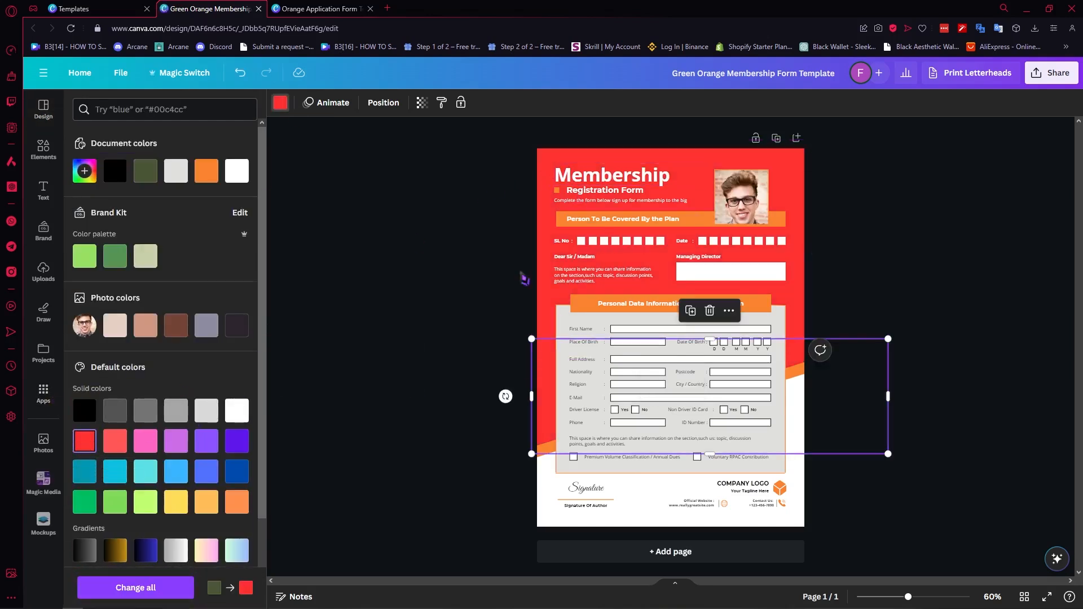
# Step: Change the 'Membership' and 'Registration Form' headings to the Montserrat Thin font
pyautogui.click(589, 176)
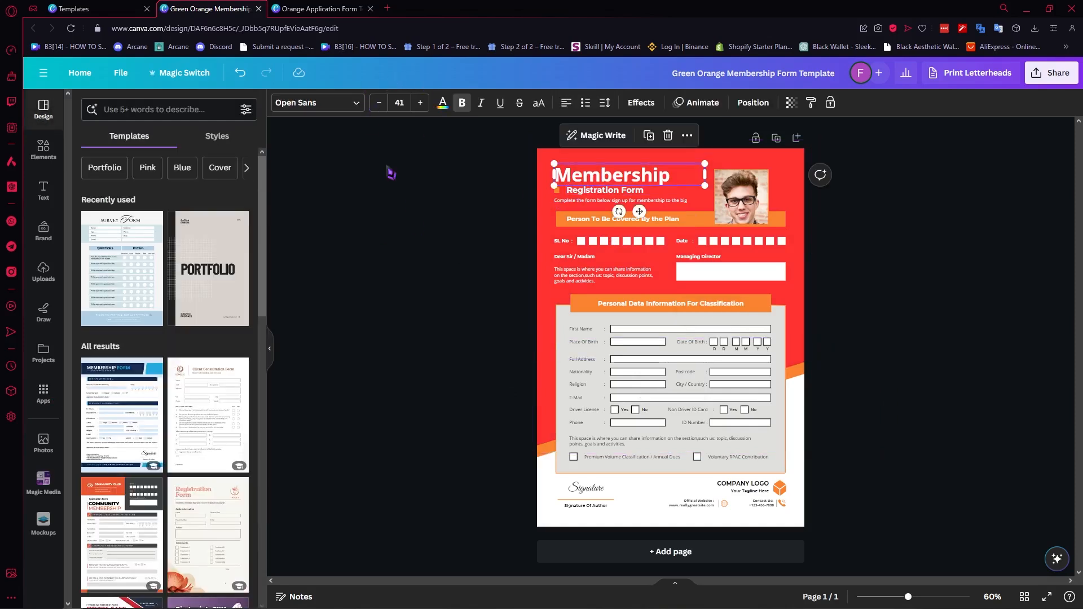
pyautogui.click(355, 103)
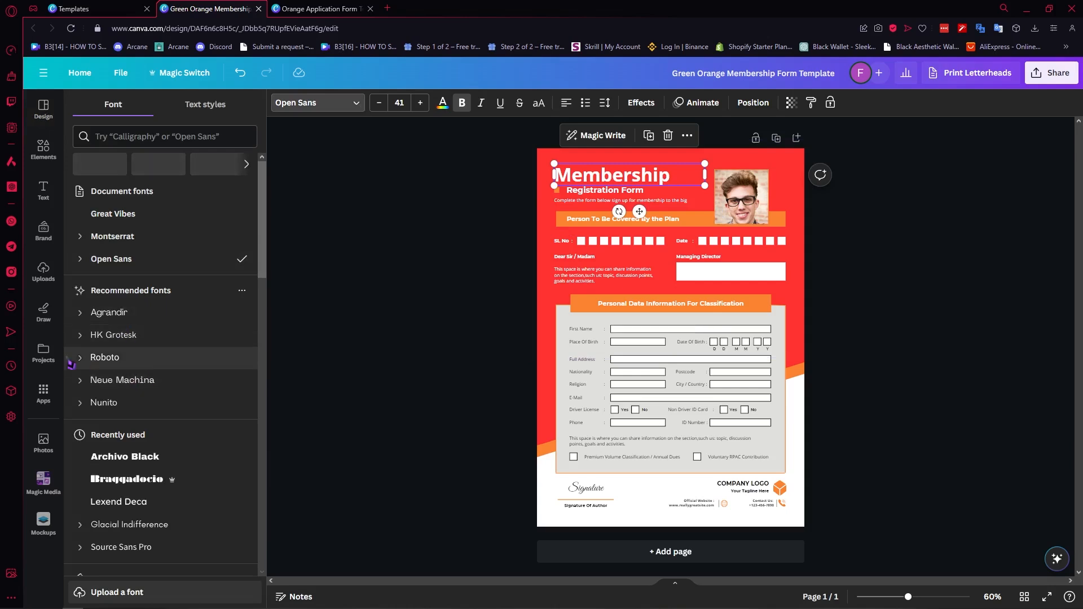
pyautogui.click(98, 246)
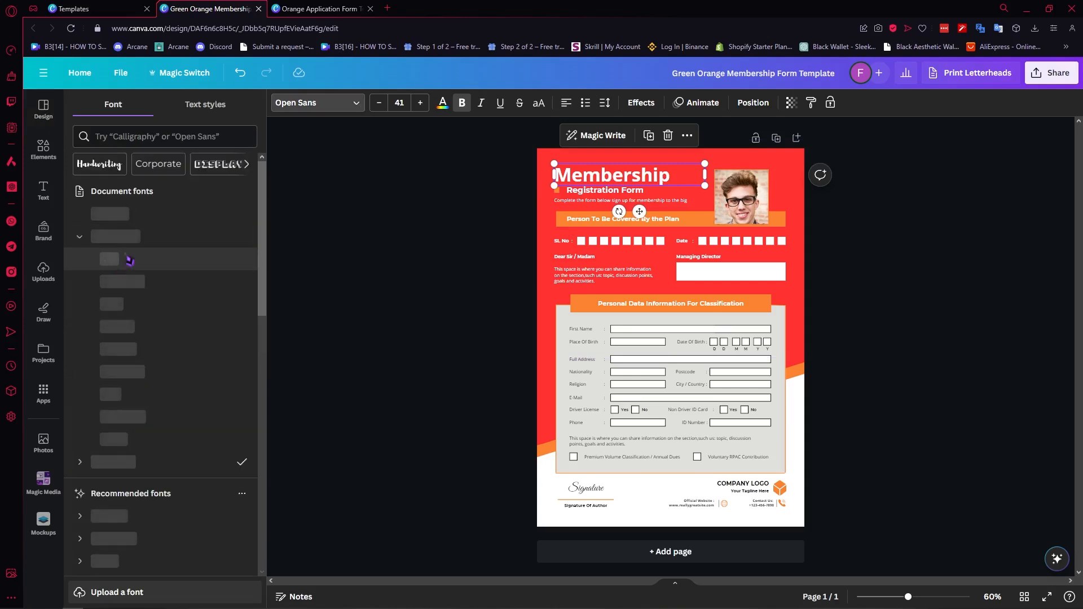
pyautogui.click(126, 259)
pyautogui.press('Tab')
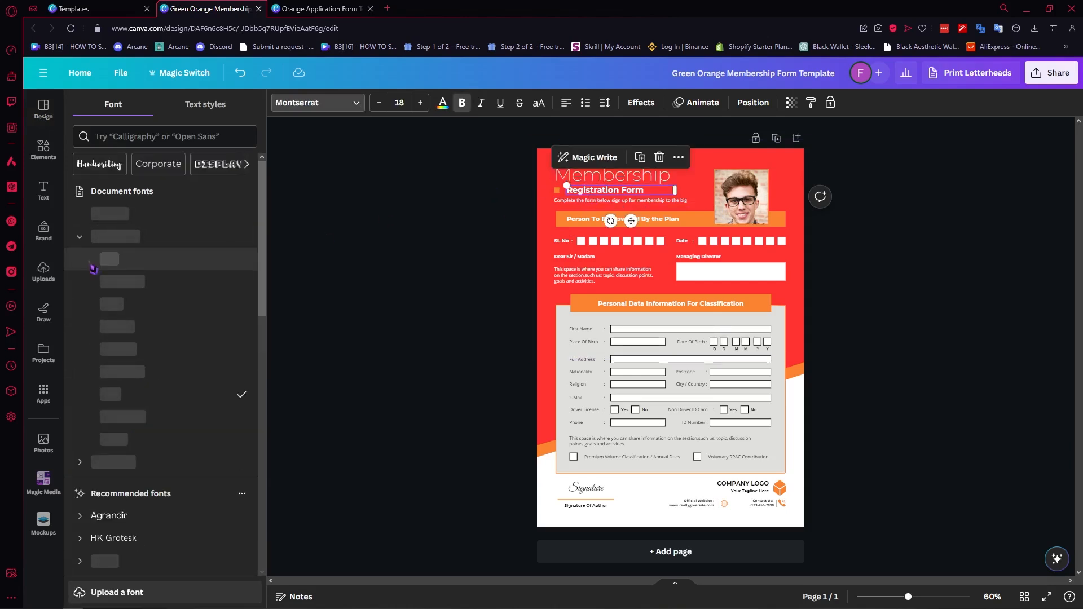
pyautogui.click(109, 258)
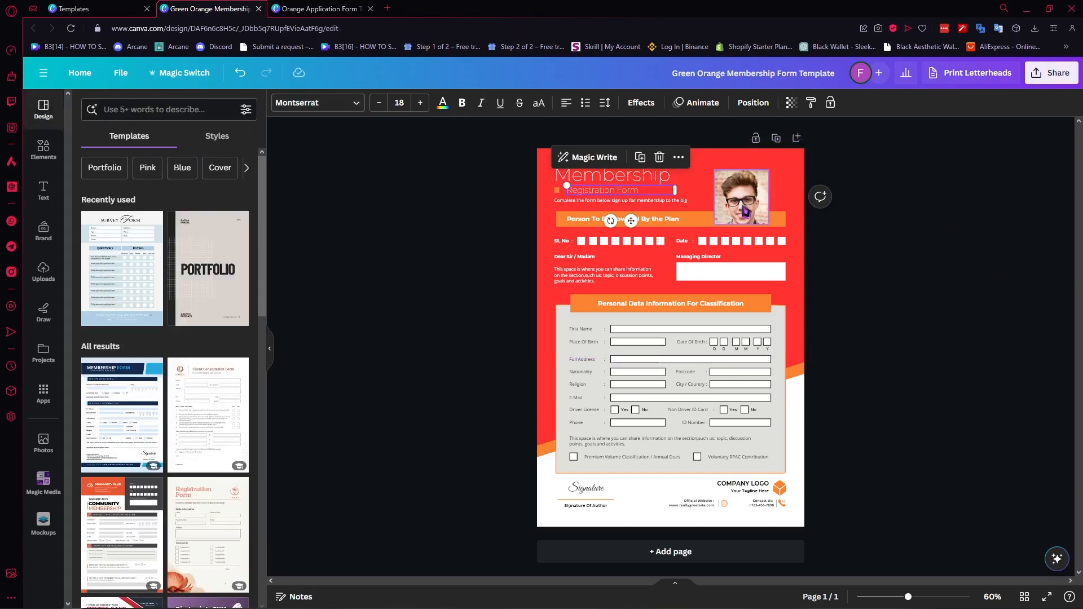
pyautogui.click(883, 200)
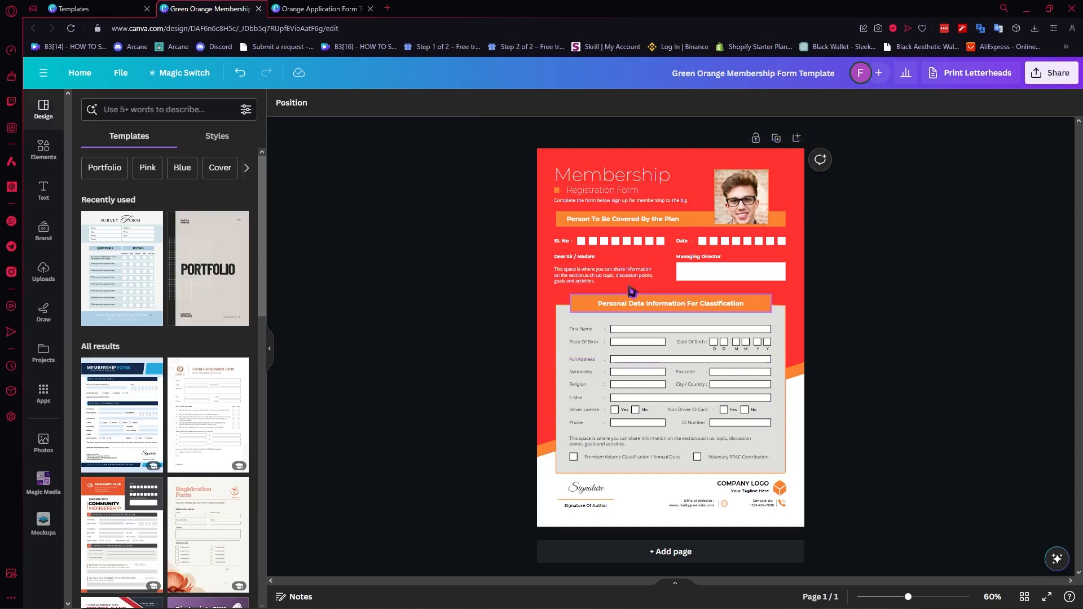
# Step: Create a template link for the Orange Application Form design and copy it
pyautogui.click(319, 9)
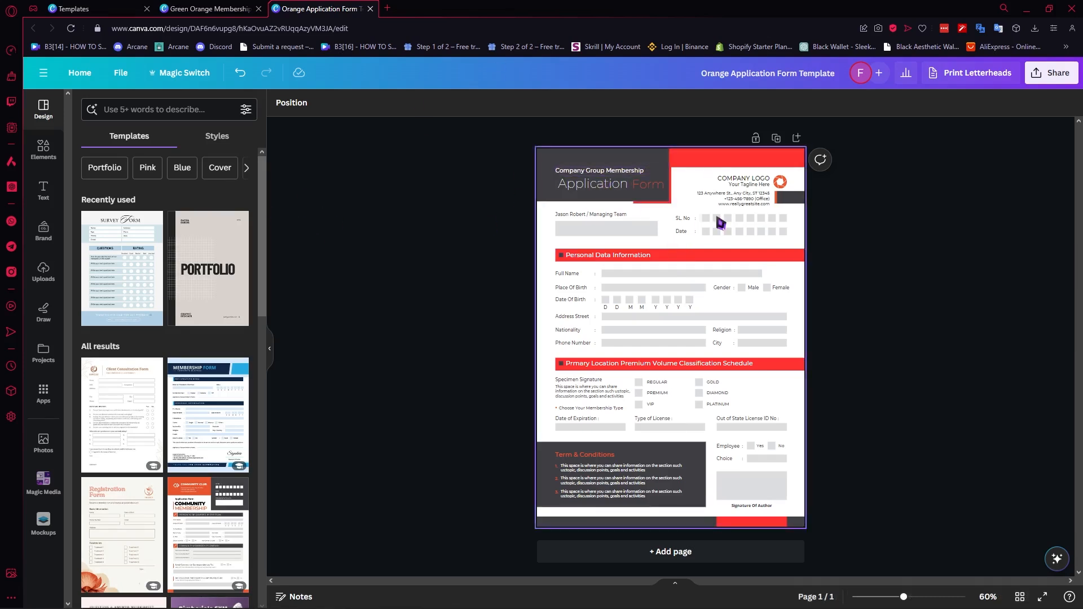
pyautogui.click(1050, 72)
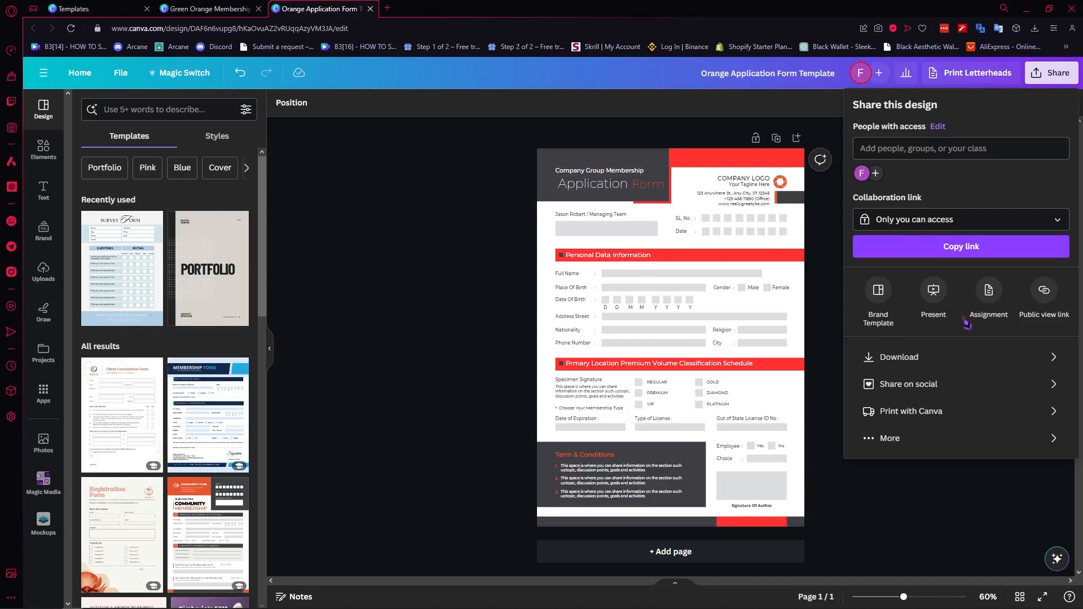
pyautogui.click(892, 441)
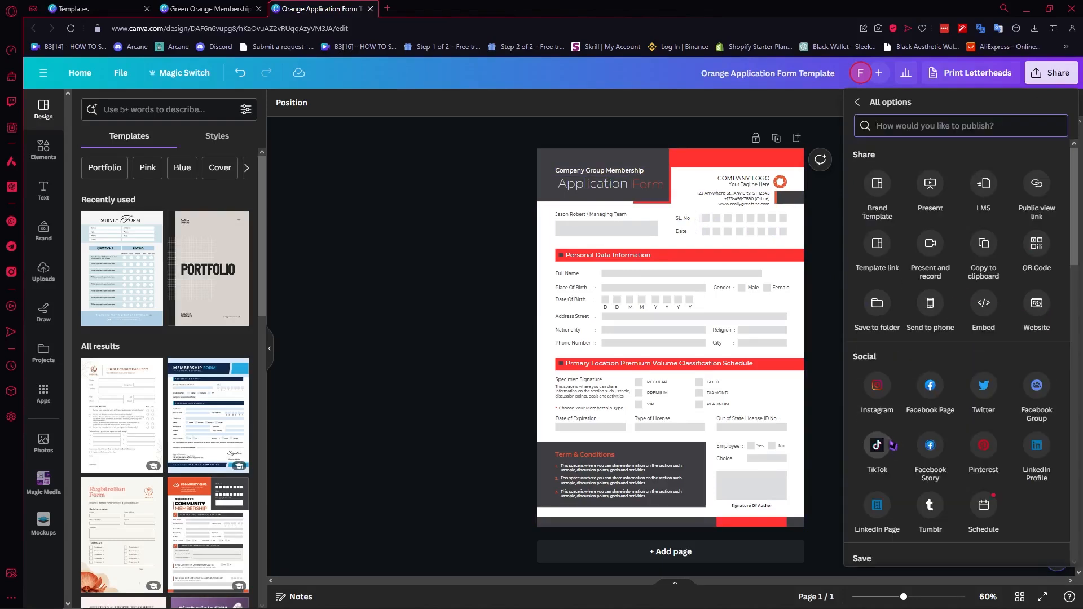
pyautogui.click(883, 246)
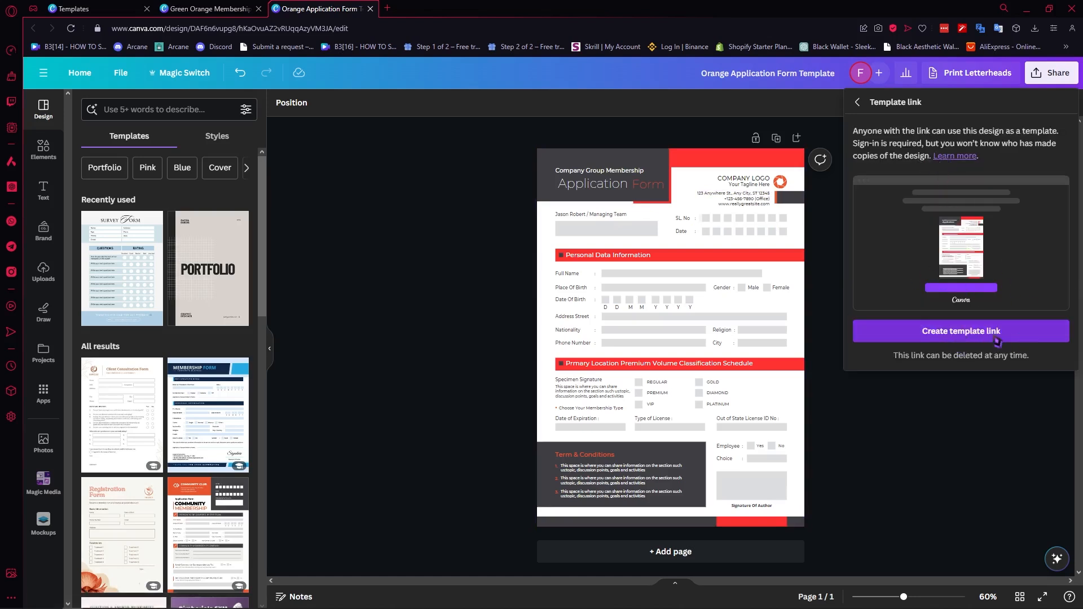
pyautogui.click(971, 337)
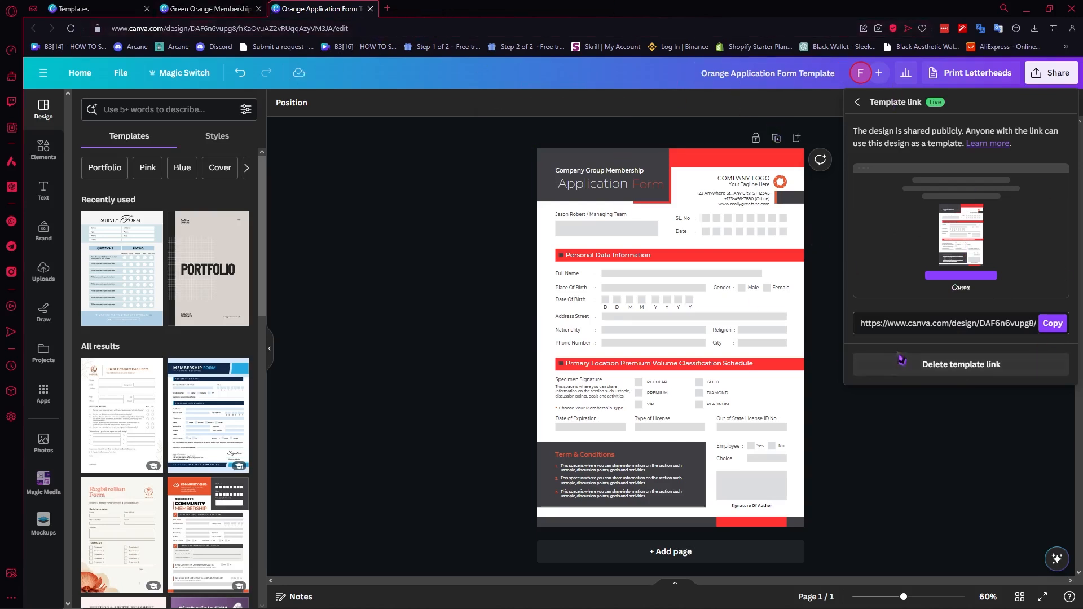
pyautogui.click(1052, 326)
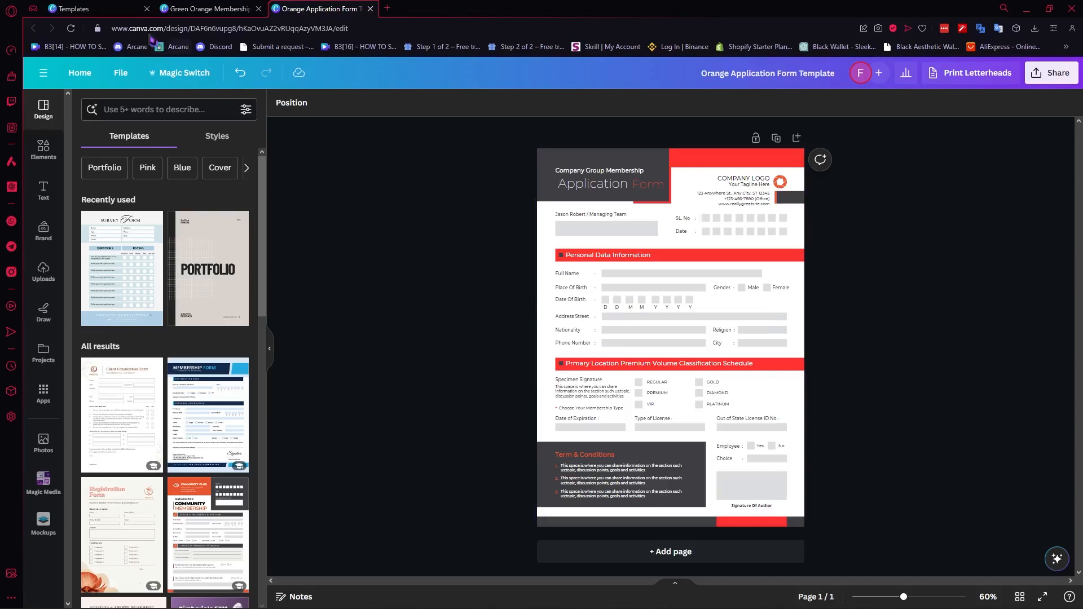
# Step: Browse the thank you page templates and open the 'Thank You' Instagram post template for customizing
pyautogui.click(96, 8)
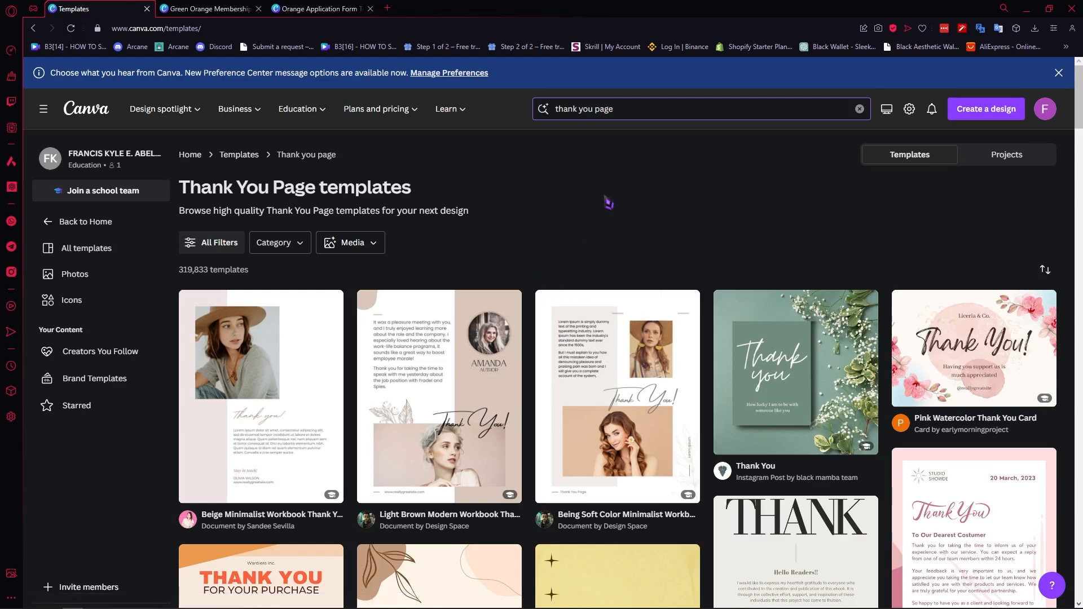
pyautogui.scroll(-5, 598, 147)
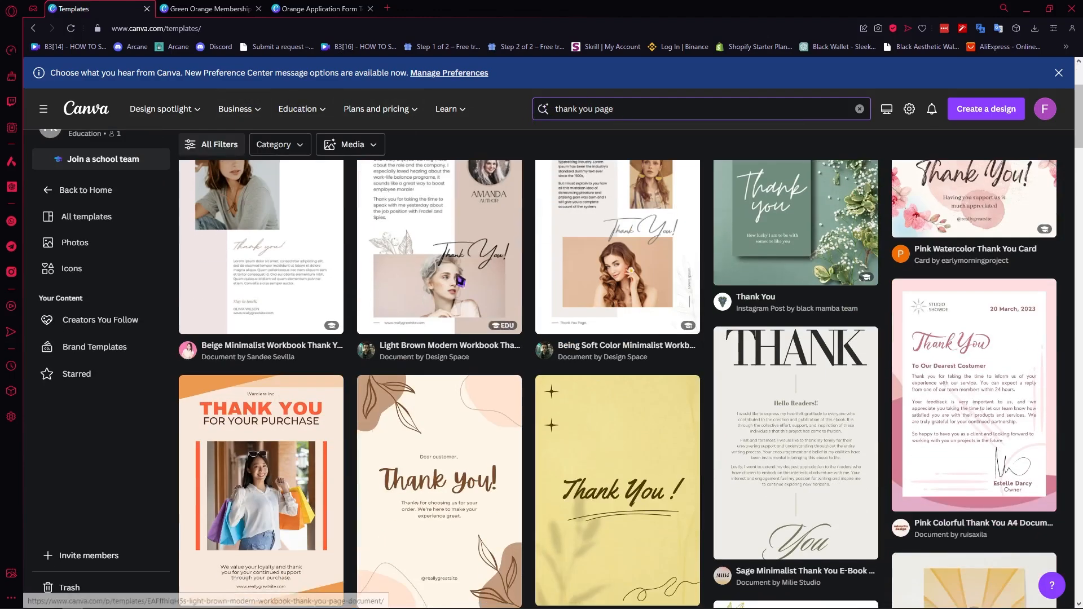
pyautogui.scroll(3, 559, 242)
pyautogui.scroll(-2, 551, 261)
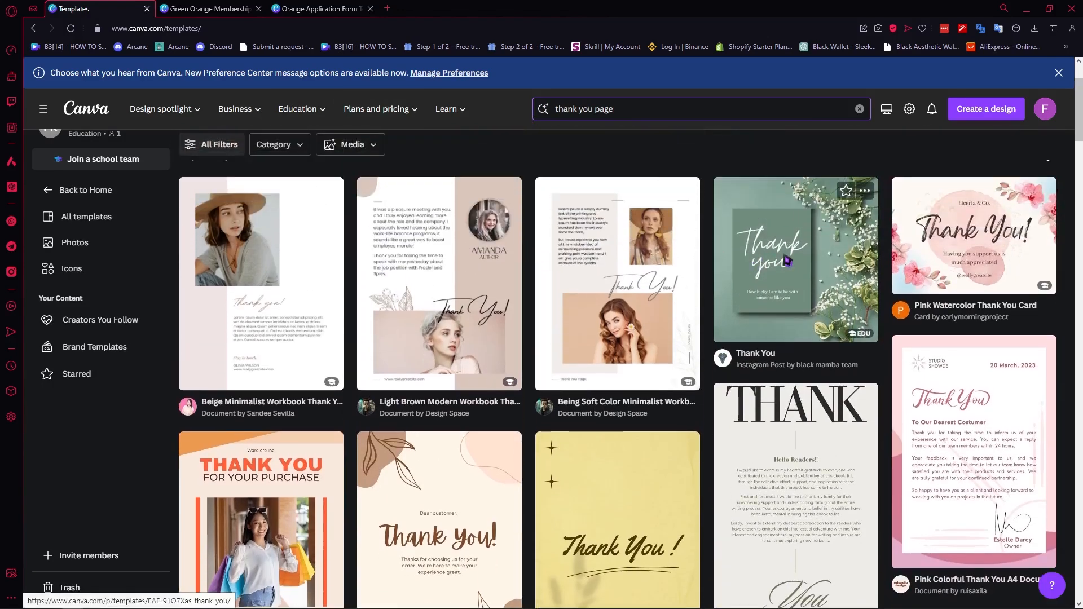
pyautogui.click(786, 260)
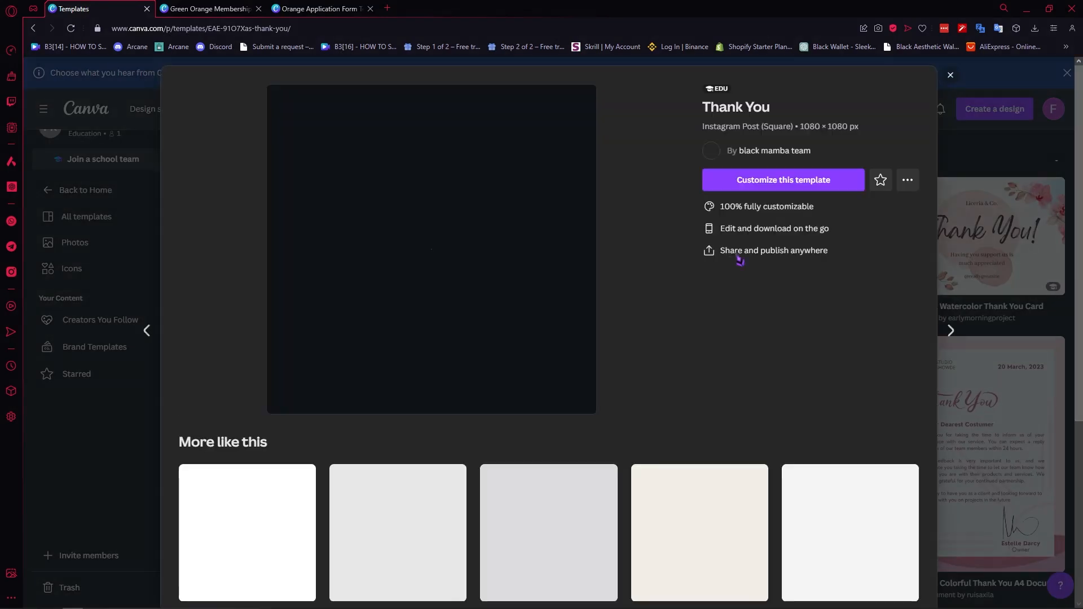
pyautogui.click(736, 182)
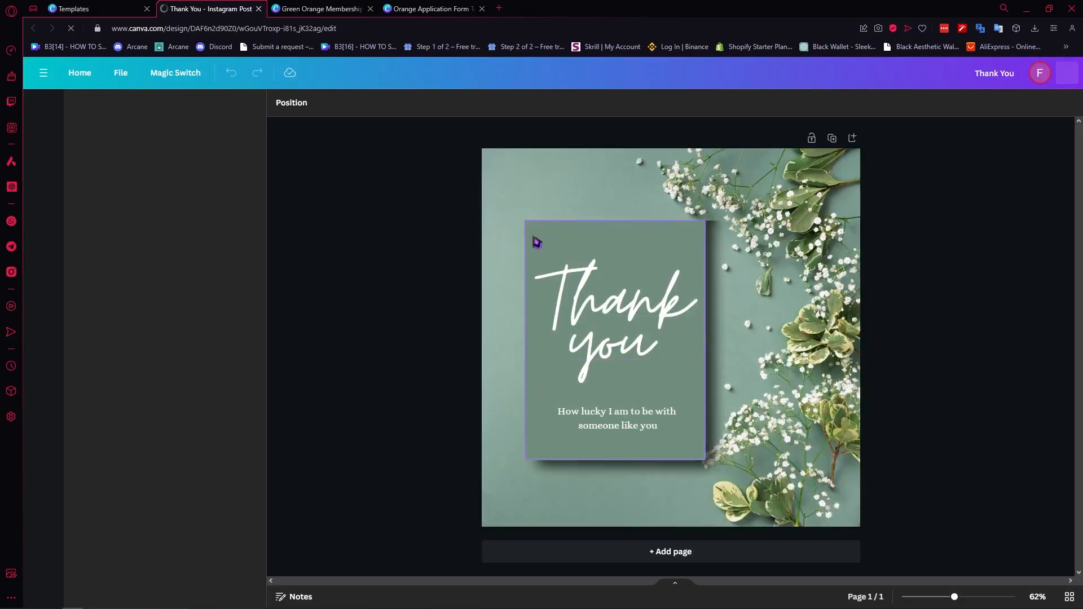
# Step: Delete the 'How lucky I am to be with someone like you' subtitle from the Thank You card
pyautogui.click(296, 8)
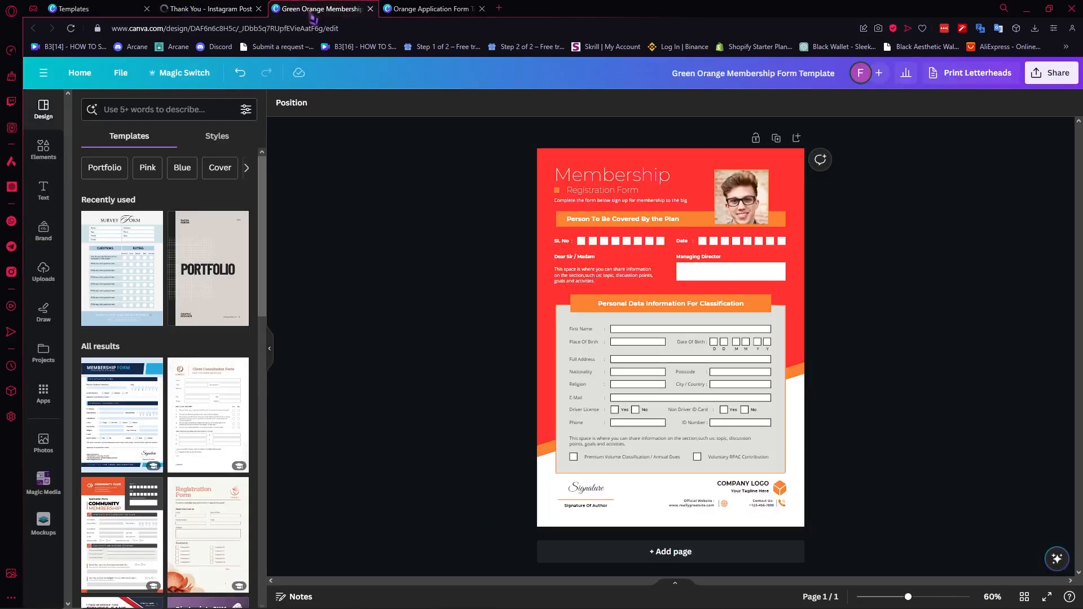
pyautogui.click(432, 8)
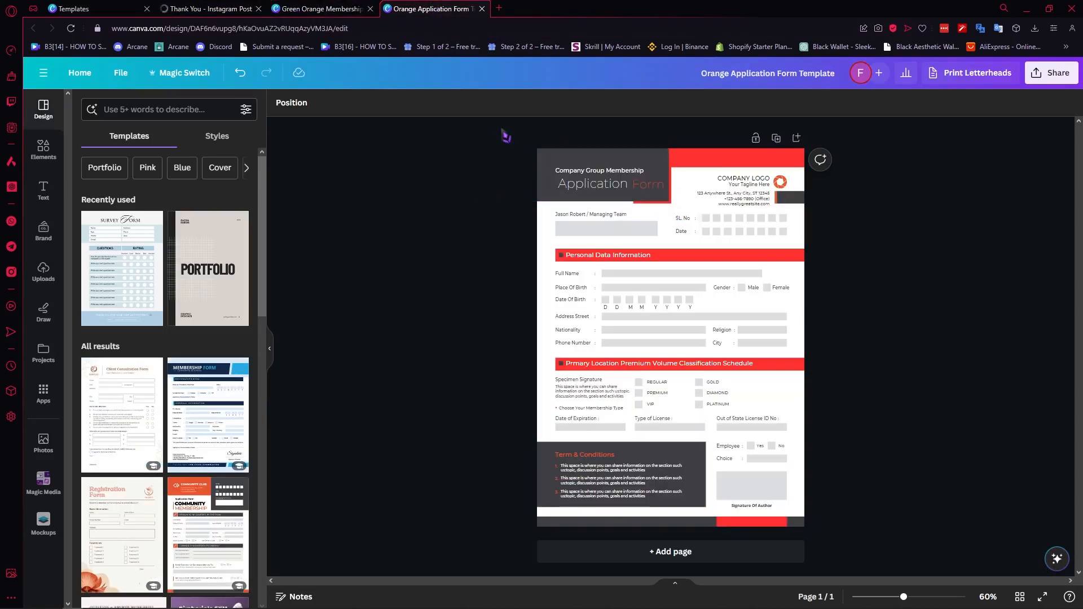
pyautogui.click(214, 8)
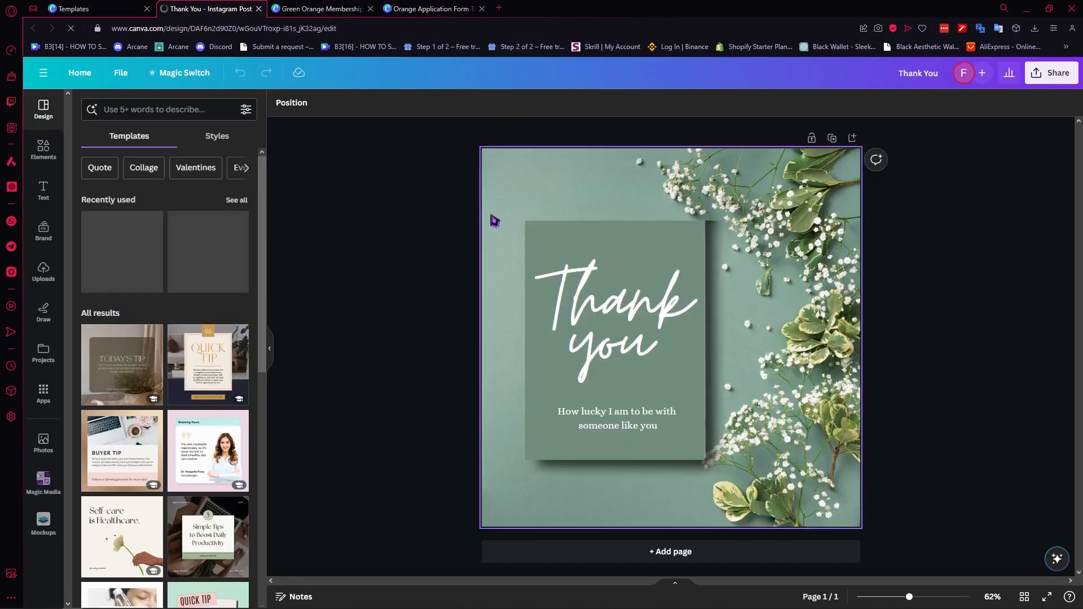
pyautogui.click(599, 422)
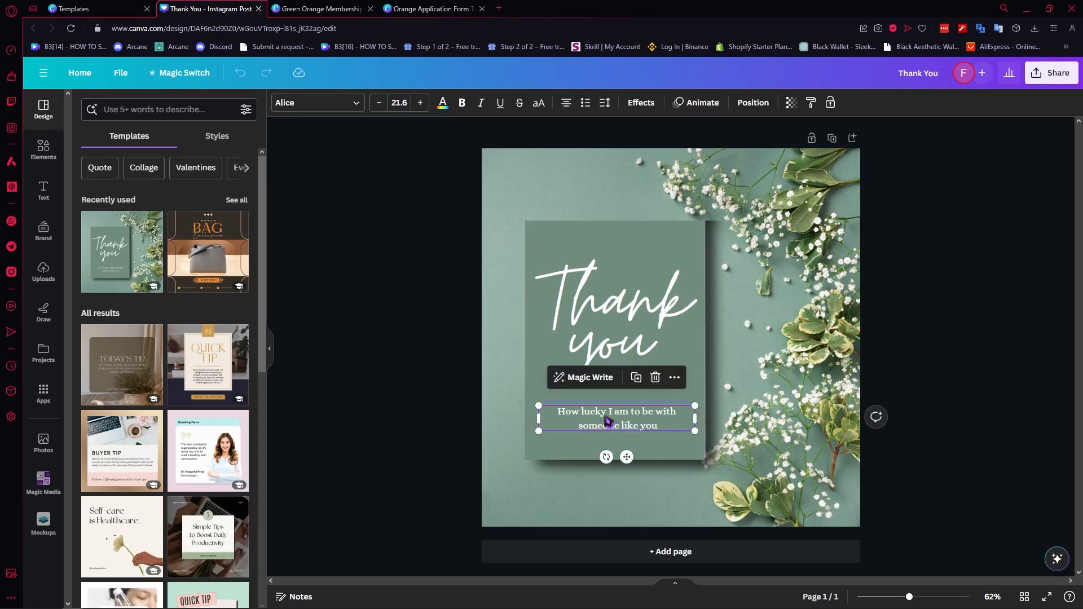
pyautogui.press('Delete')
# Step: Search elements for 'button' and place a yellow button graphic below the 'Thank you' lettering
pyautogui.click(43, 149)
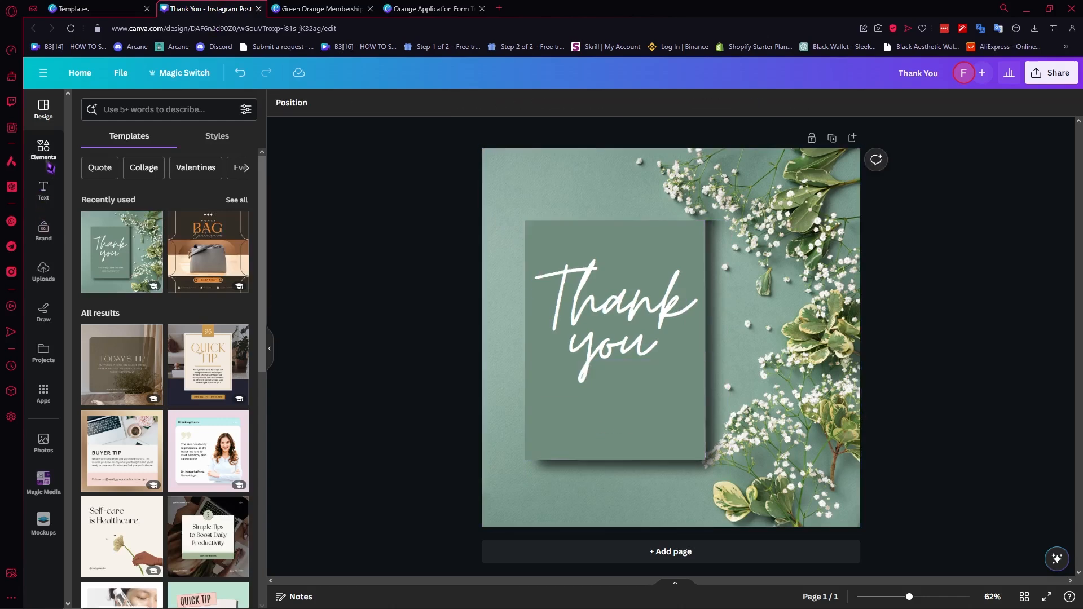
pyautogui.click(130, 111)
pyautogui.write('button')
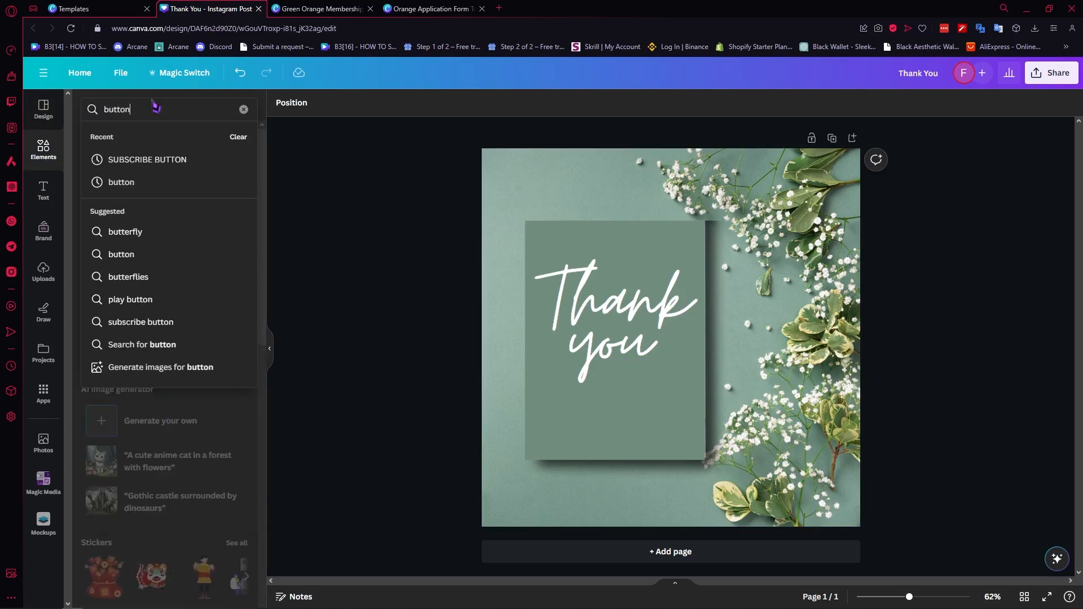
pyautogui.press('Return')
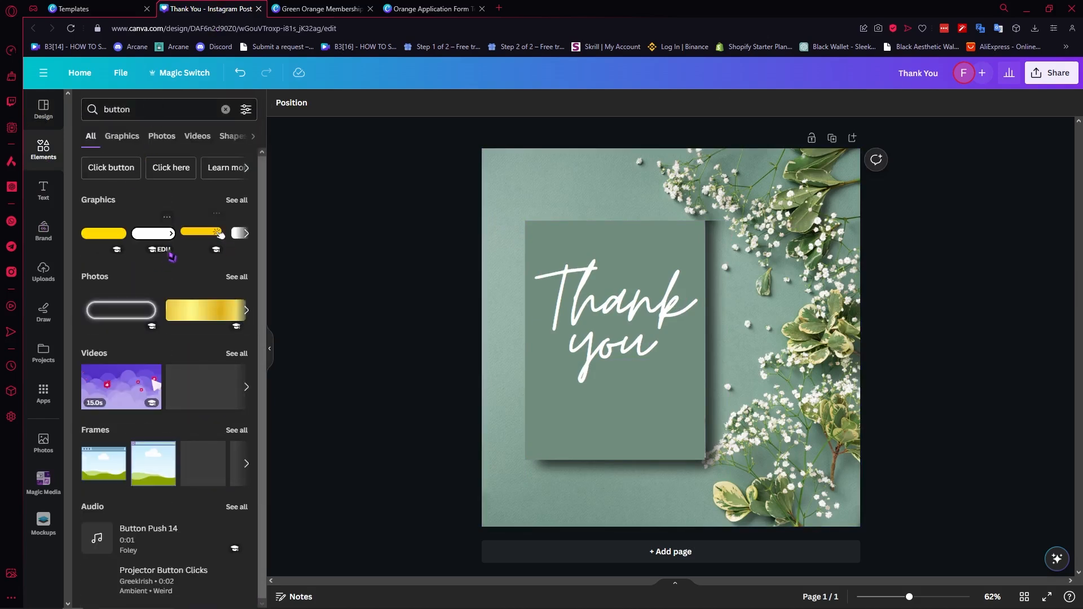
pyautogui.click(106, 240)
pyautogui.moveTo(720, 331); pyautogui.dragTo(682, 416)
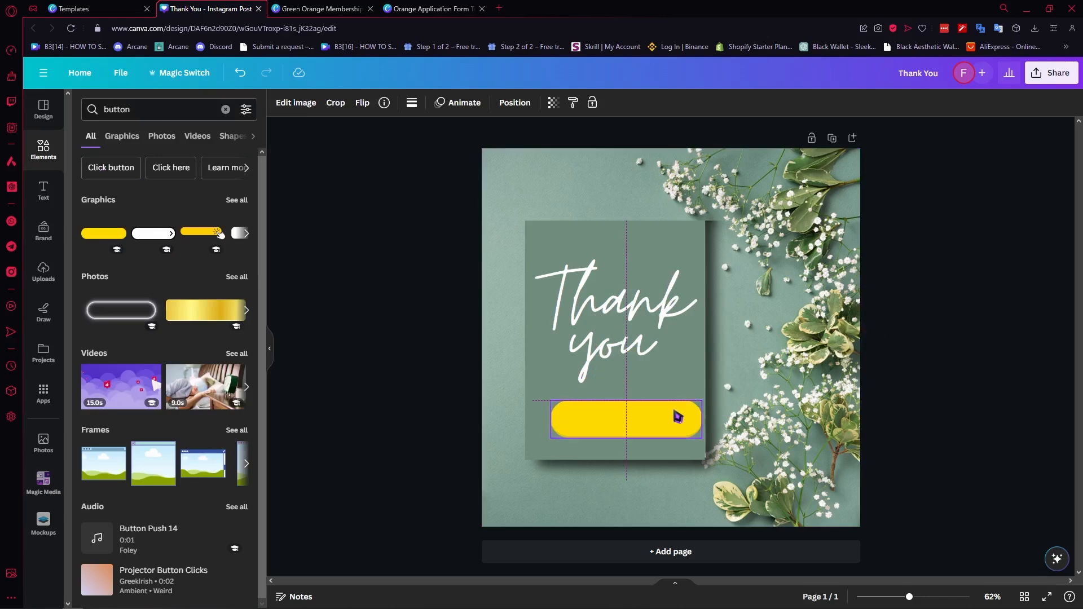
# Step: Recolor both colors of the button graphic to light sage green tones from the palette
pyautogui.click(411, 102)
pyautogui.click(115, 171)
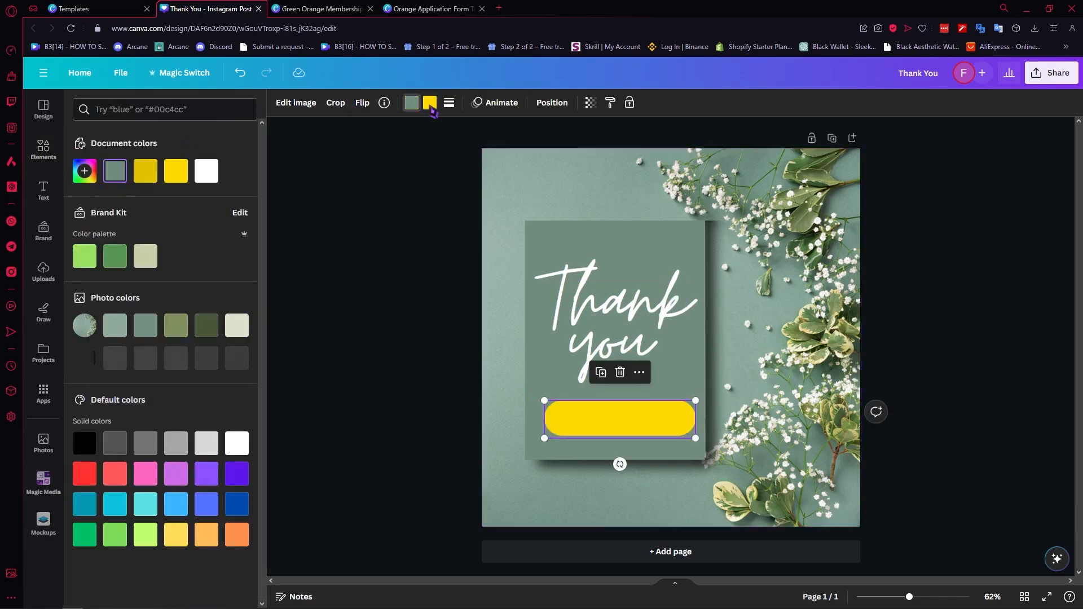
pyautogui.click(430, 102)
pyautogui.click(115, 170)
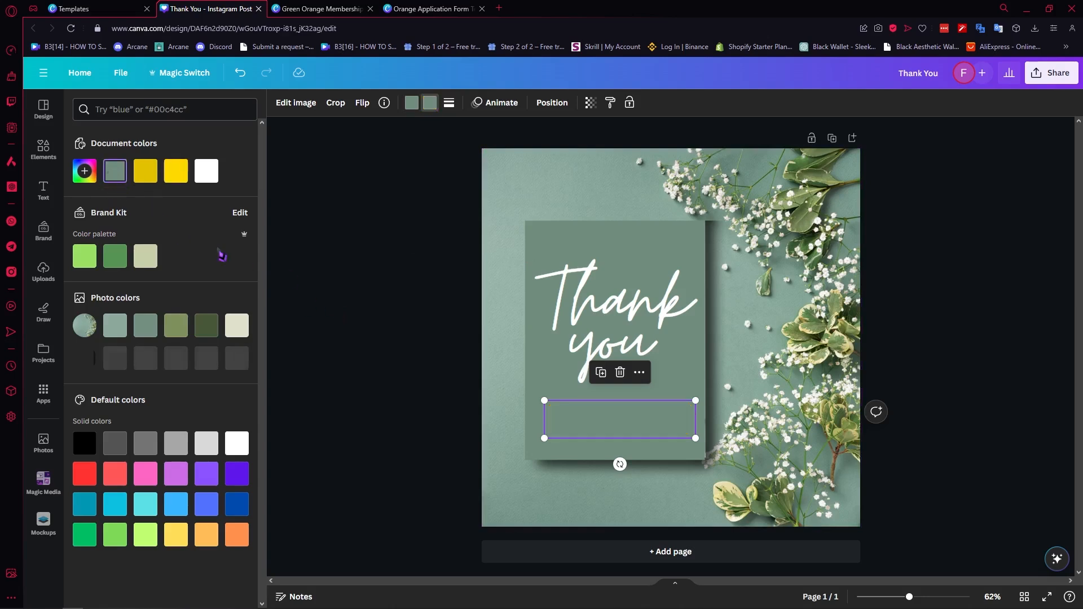
pyautogui.click(122, 264)
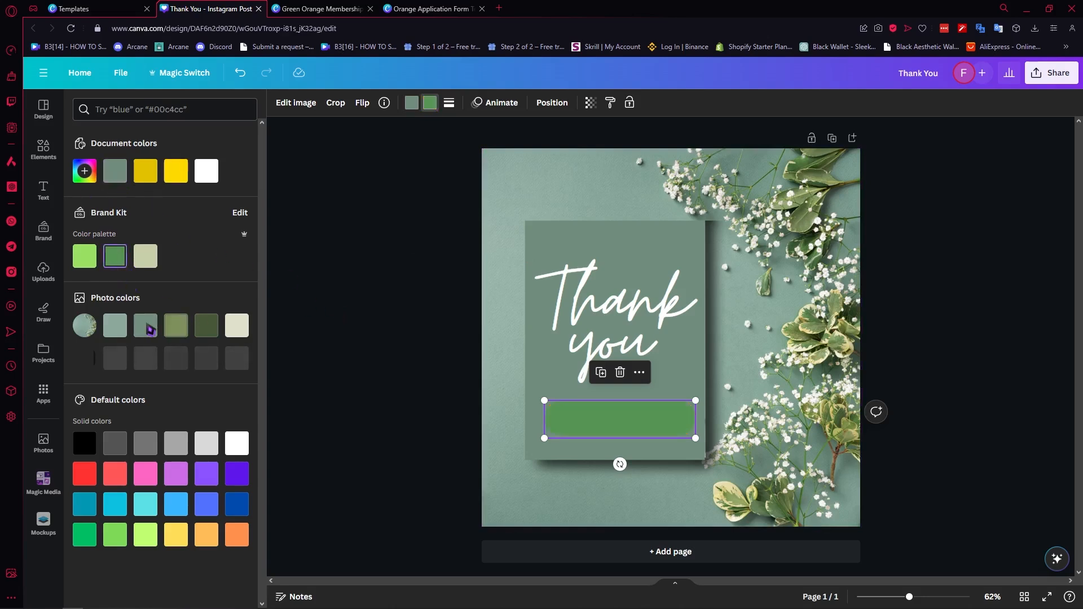
pyautogui.click(116, 329)
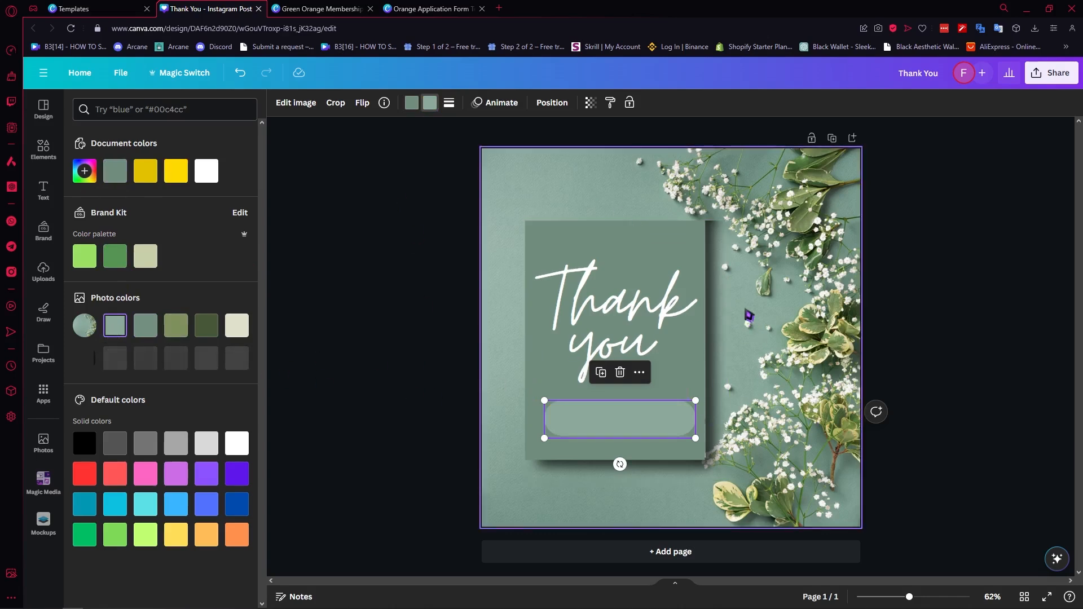
# Step: Add a text box reading 'CLICK HERE TO VIEW TEMPLATE' and place it over the sage button graphic
pyautogui.click(749, 311)
pyautogui.press('t')
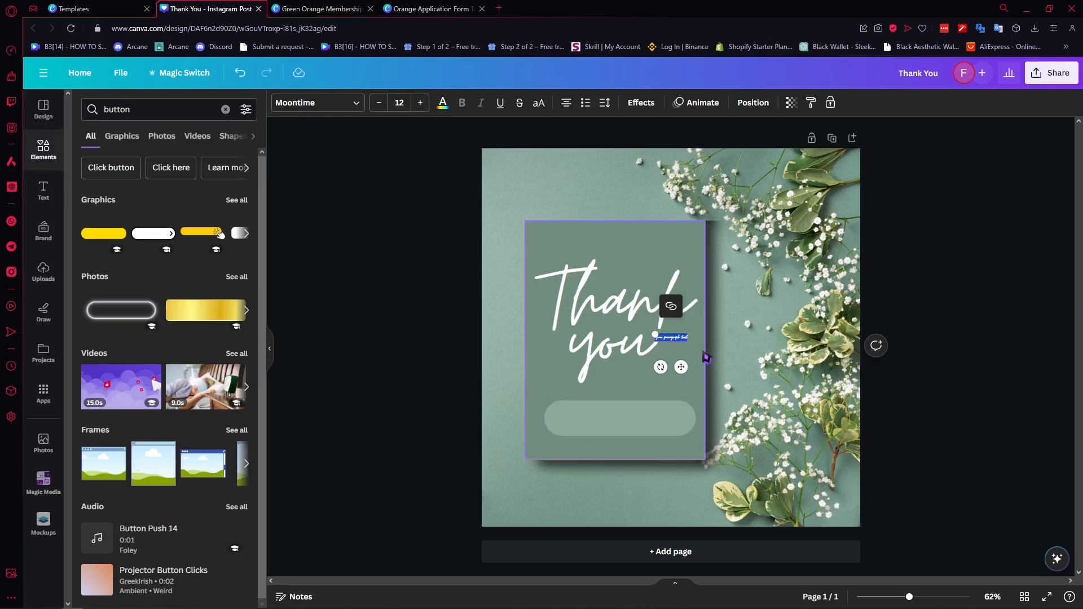
pyautogui.press('BackSpace')
pyautogui.write('CLICK HERE')
pyautogui.write(' TO VIEW TEM')
pyautogui.click(691, 337)
pyautogui.moveTo(685, 341); pyautogui.dragTo(466, 409)
pyautogui.click(612, 456)
pyautogui.moveTo(572, 424); pyautogui.dragTo(623, 425)
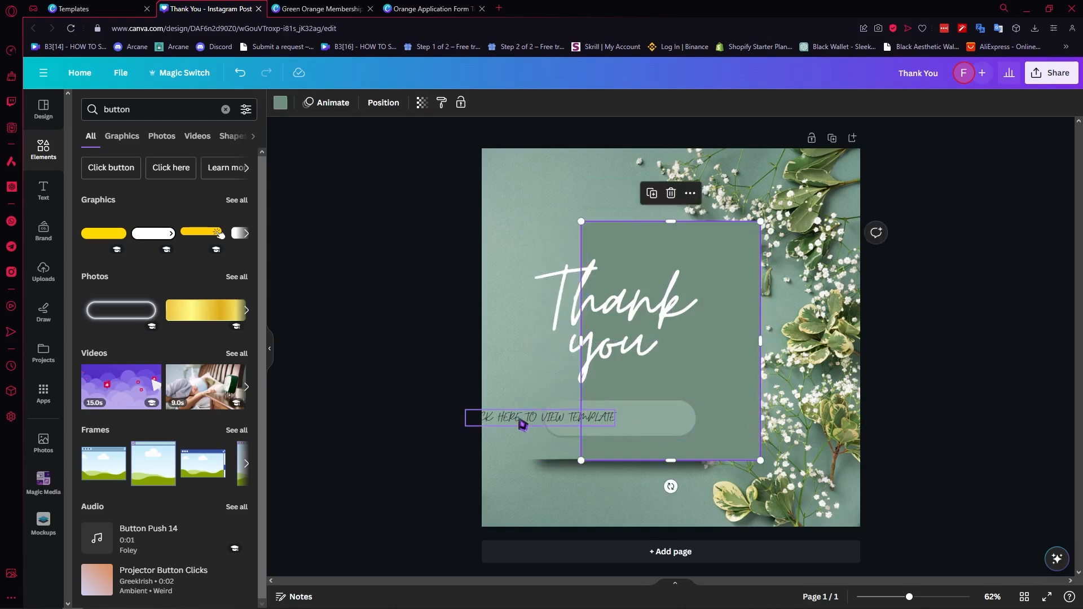
pyautogui.hotkey('ctrl', 'z')
pyautogui.moveTo(506, 426); pyautogui.dragTo(564, 412)
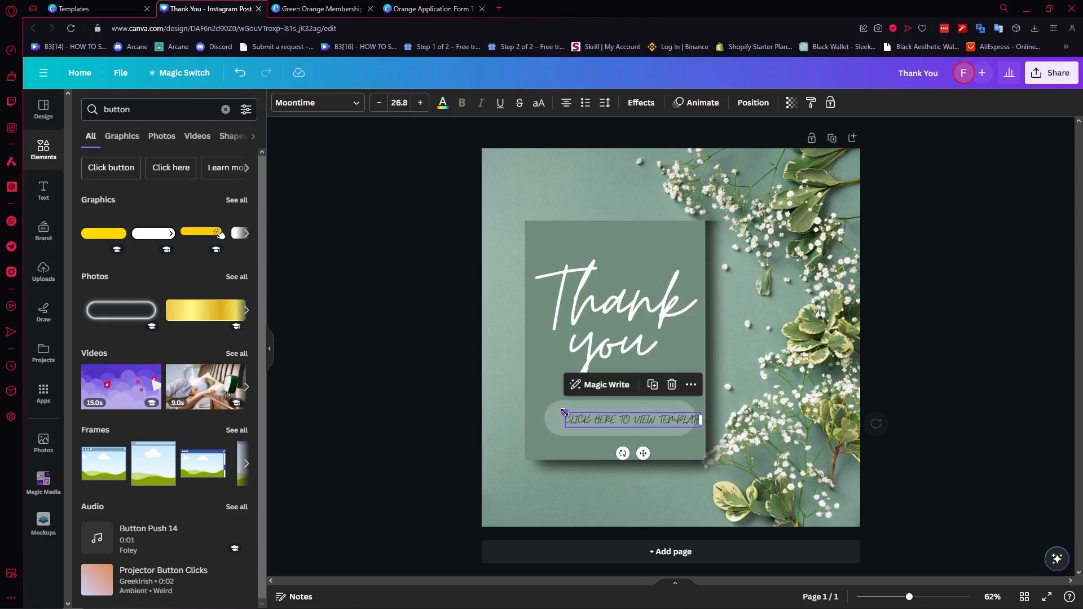
pyautogui.click(669, 455)
pyautogui.moveTo(650, 425); pyautogui.dragTo(637, 424)
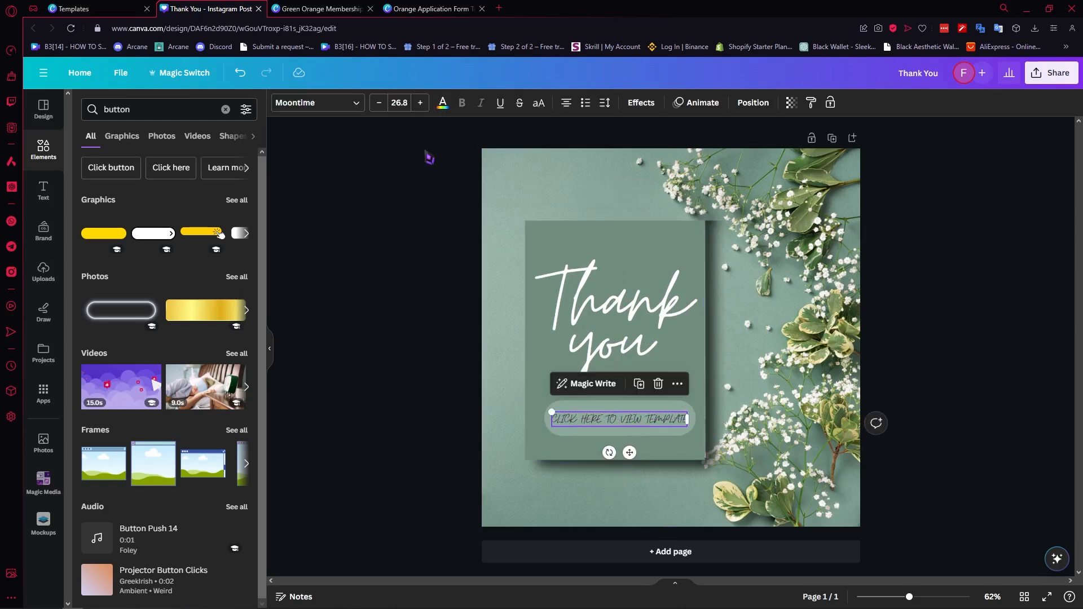
# Step: Change the button text's font to Montserrat, shrink it to 18.4, and center it on the button
pyautogui.click(355, 104)
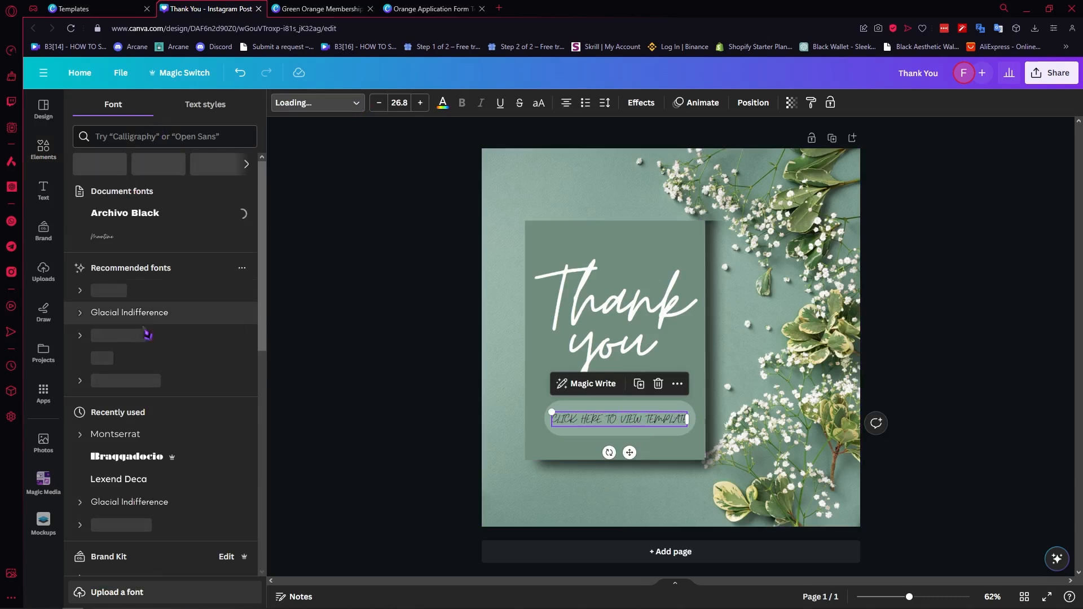
pyautogui.click(125, 435)
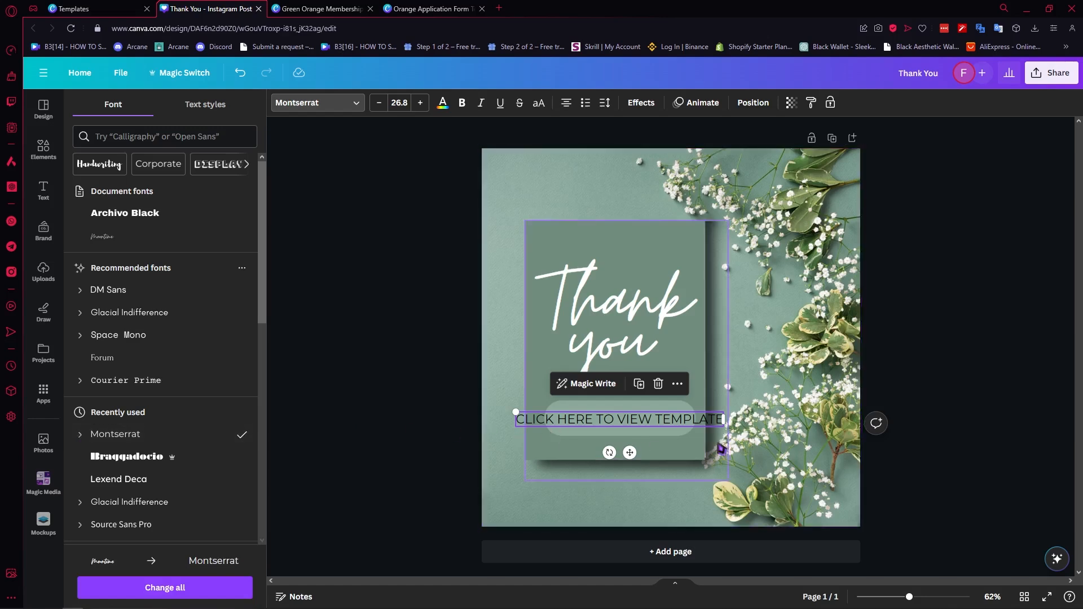
pyautogui.moveTo(515, 413); pyautogui.dragTo(580, 417)
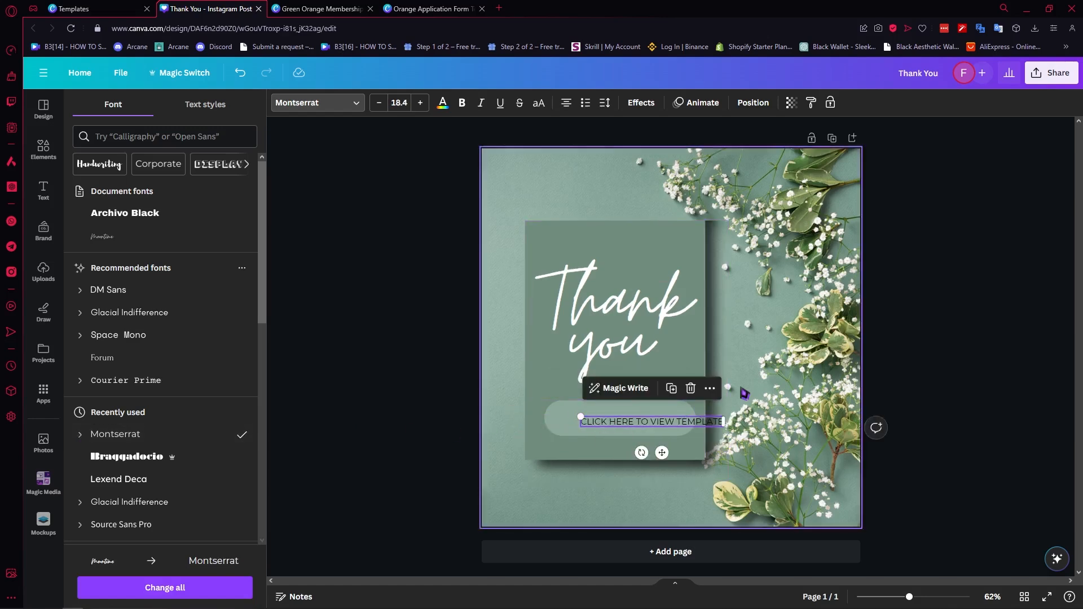
pyautogui.click(744, 393)
pyautogui.moveTo(684, 423); pyautogui.dragTo(654, 423)
# Step: Color the button text white from the document colors and deselect it
pyautogui.click(443, 102)
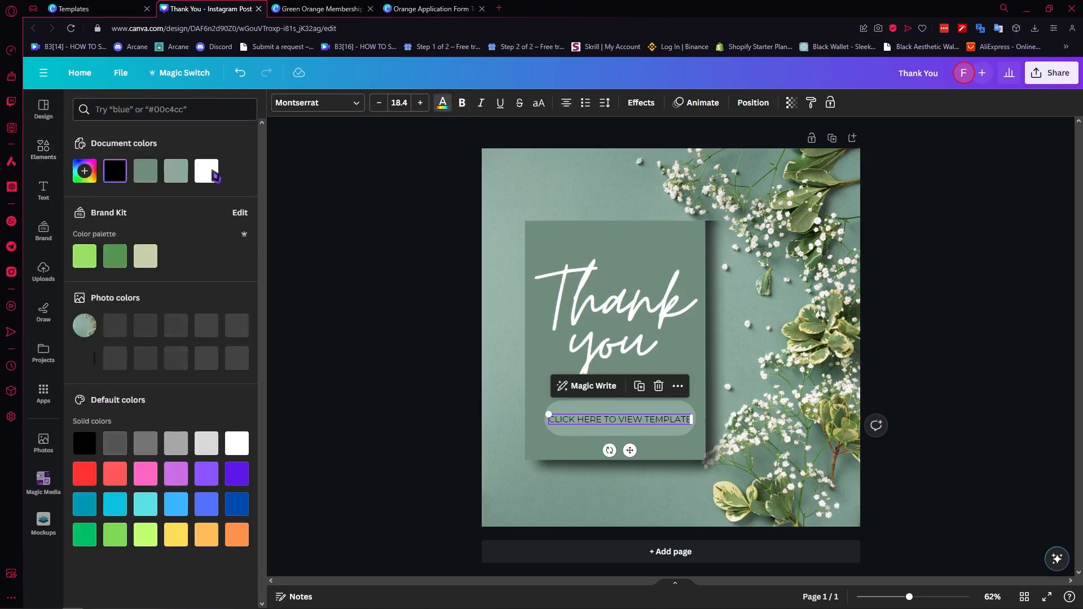
pyautogui.click(206, 170)
pyautogui.press('Escape')
pyautogui.click(991, 248)
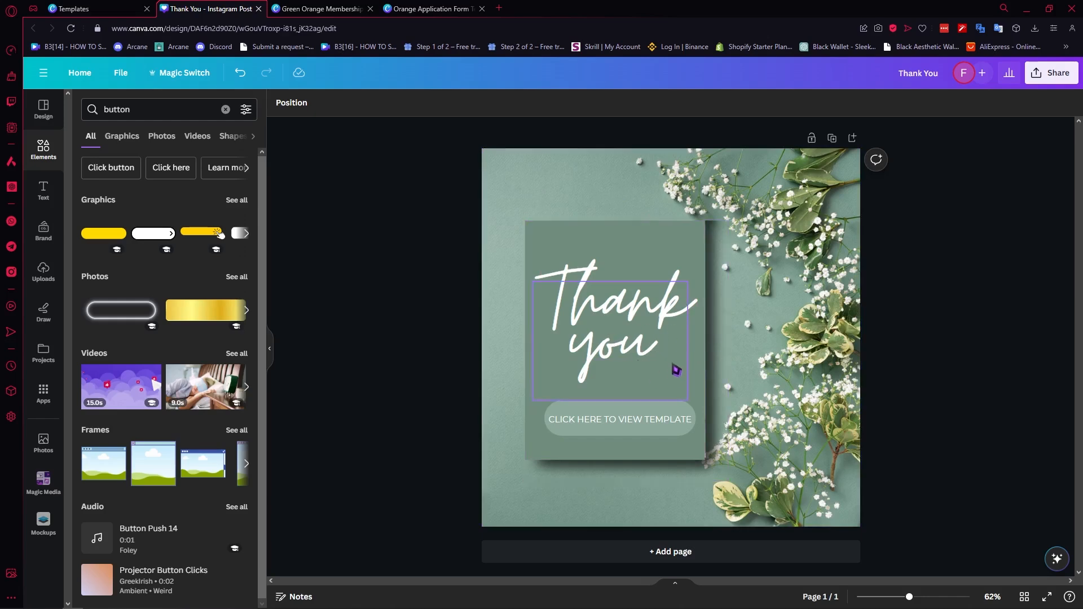
# Step: Add a link to the button text by pasting the Orange Application Form template link
pyautogui.doubleClick(636, 425)
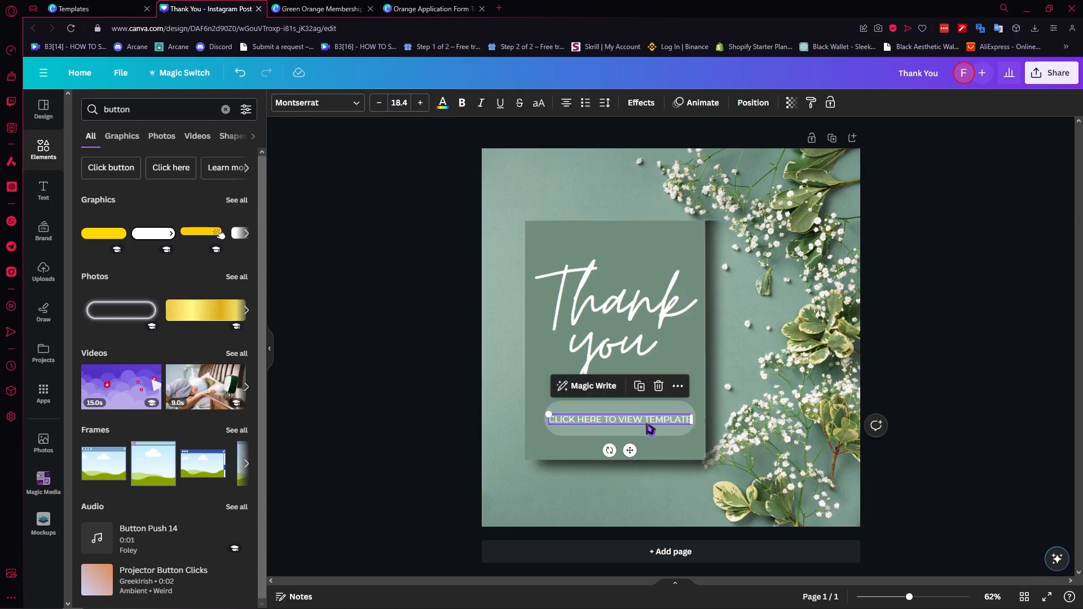
pyautogui.rightClick(602, 424)
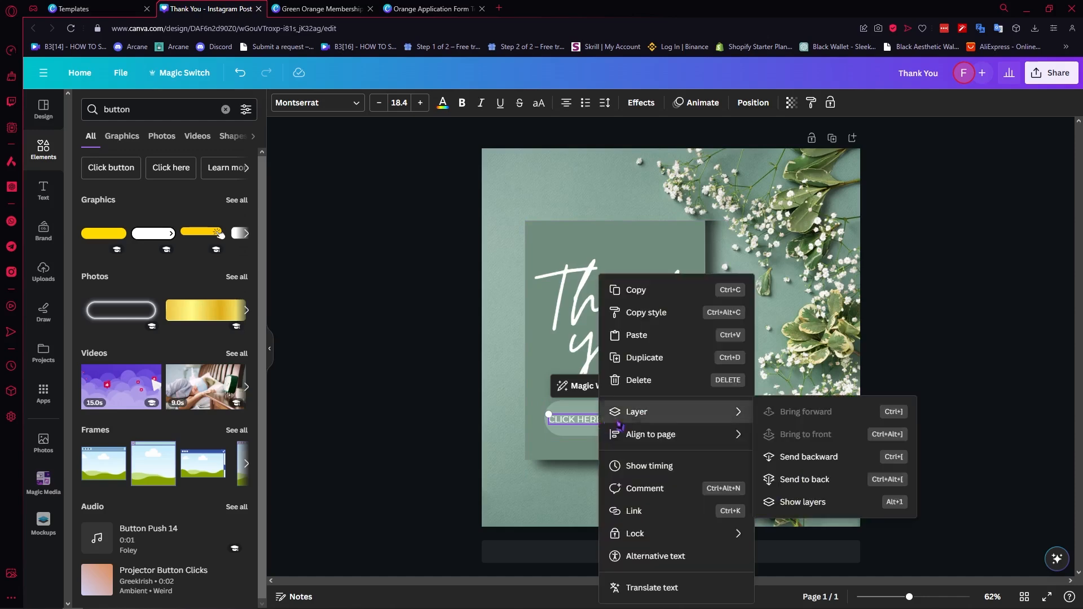
pyautogui.click(635, 511)
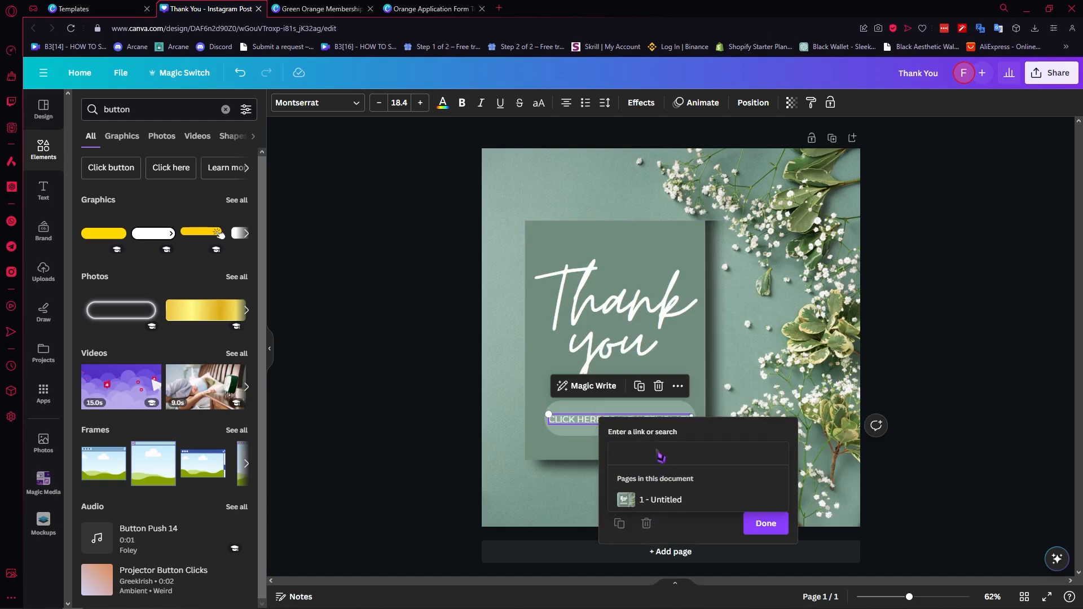
pyautogui.write('V')
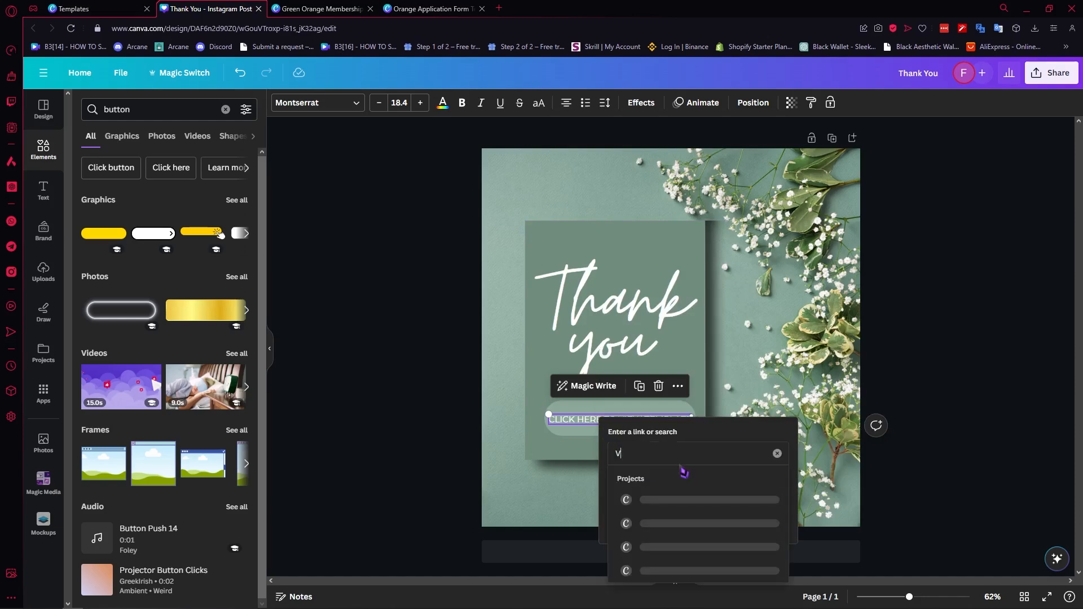
pyautogui.press('BackSpace')
pyautogui.click(749, 453)
pyautogui.hotkey('ctrl', 'v')
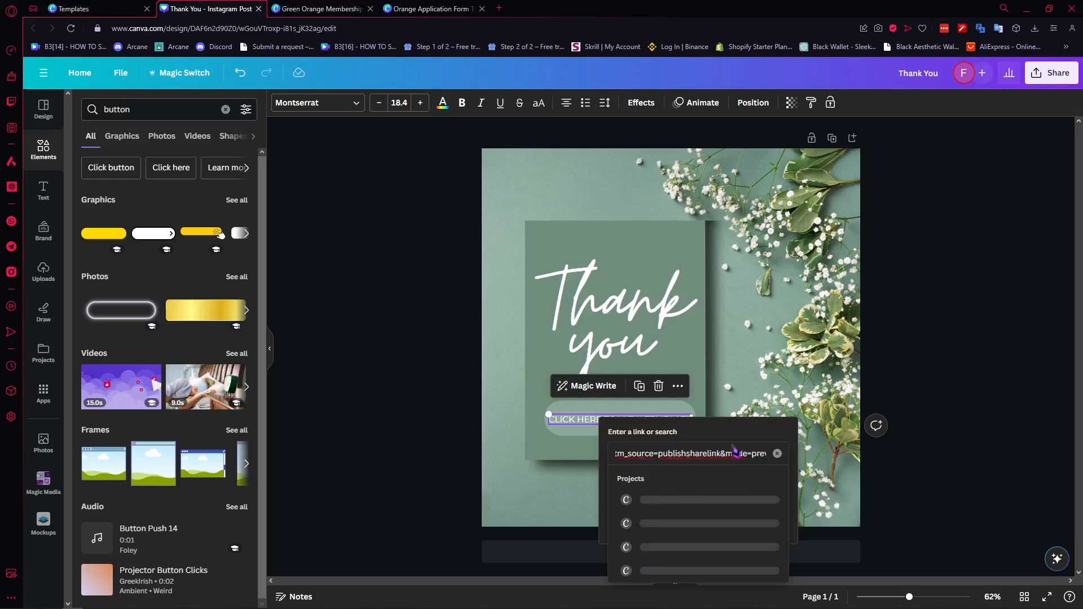
pyautogui.press('Return')
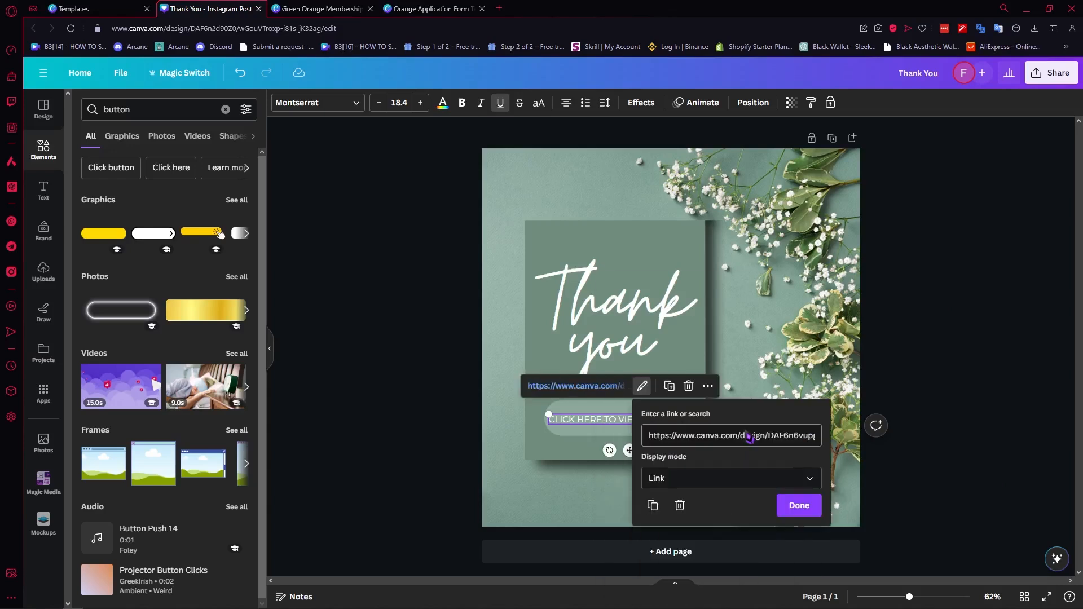
pyautogui.click(795, 505)
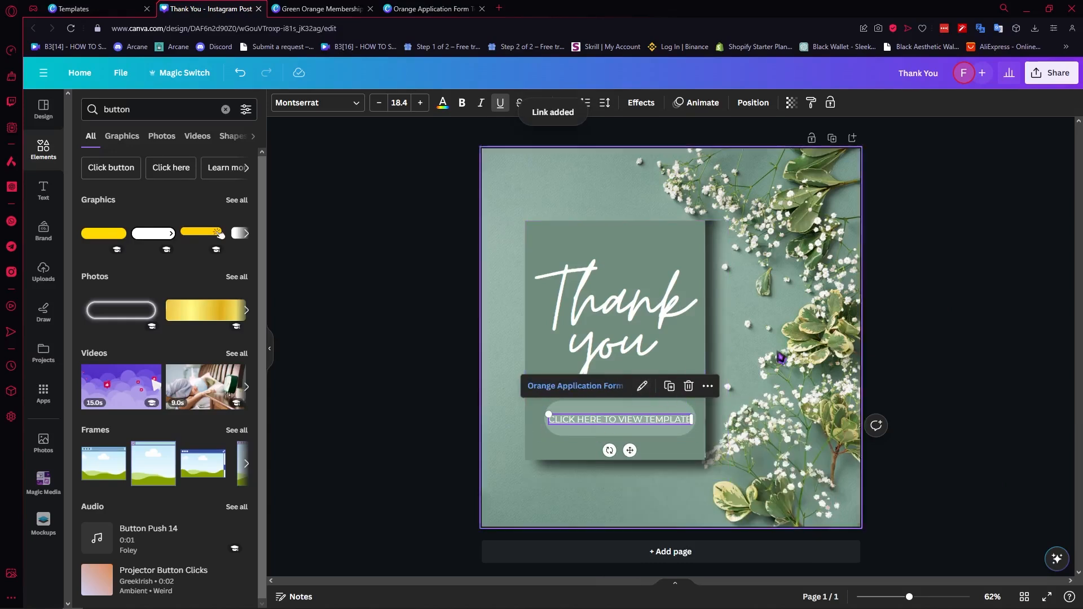
# Step: Compare the template link shown in the Orange Application Form tab with the Thank You design
pyautogui.click(945, 235)
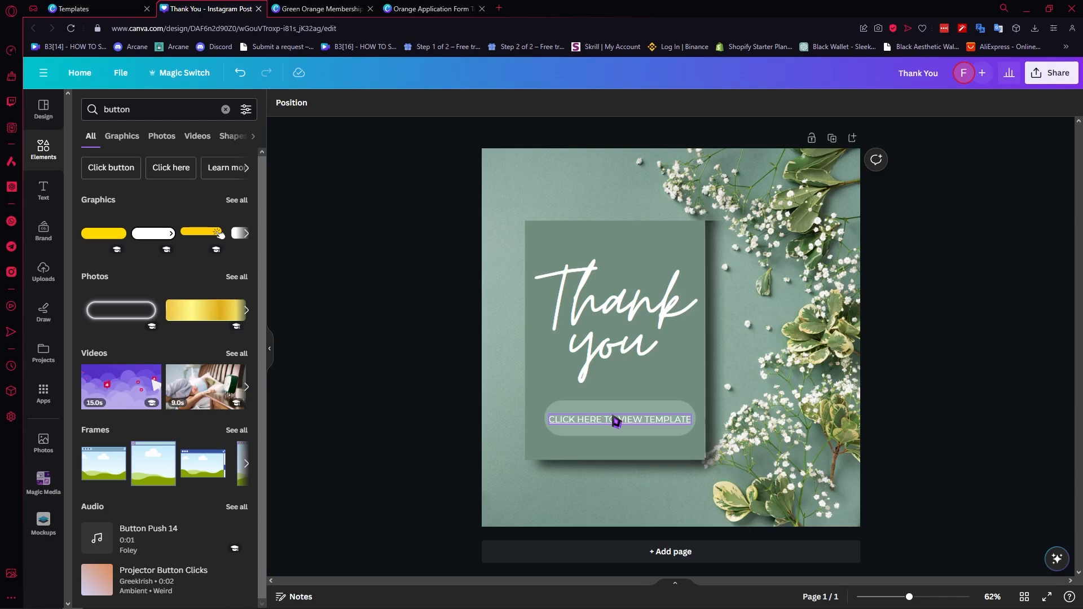
pyautogui.click(429, 8)
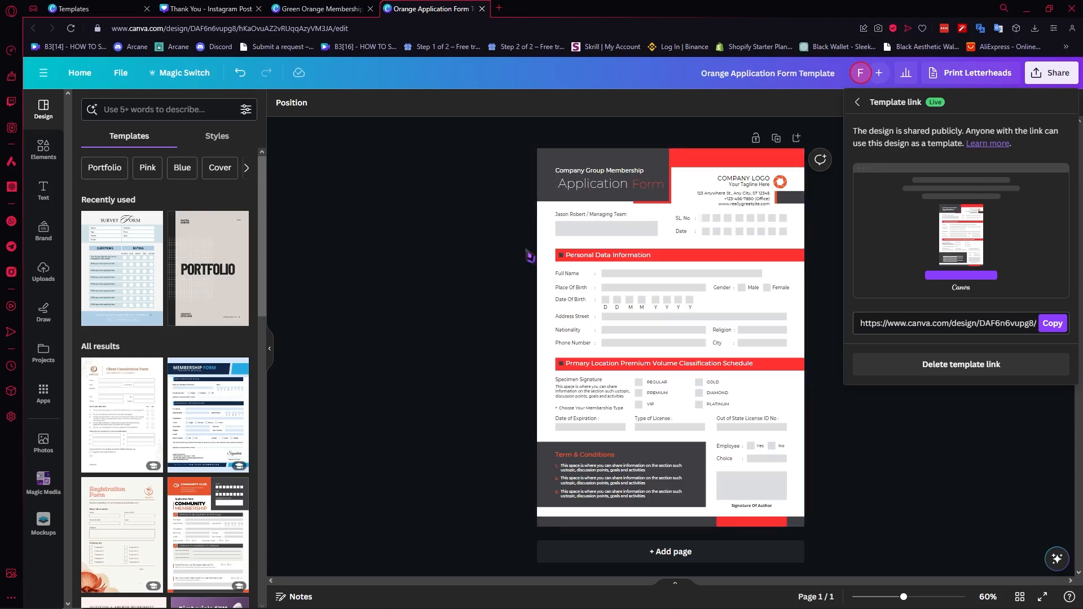
pyautogui.click(220, 8)
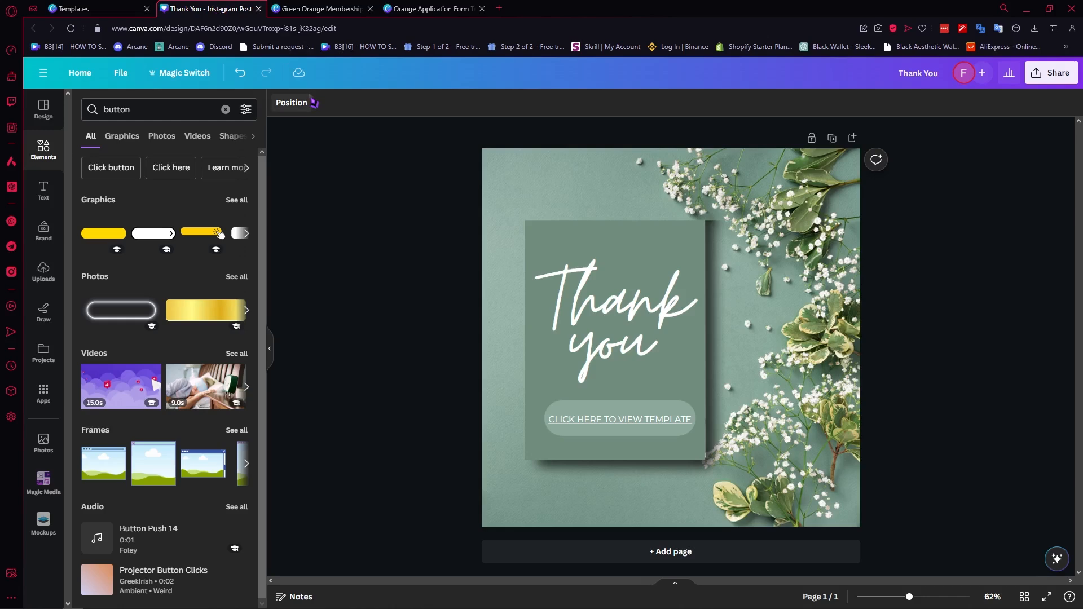
pyautogui.hotkey('ctrl', 'Tab')
pyautogui.click(225, 7)
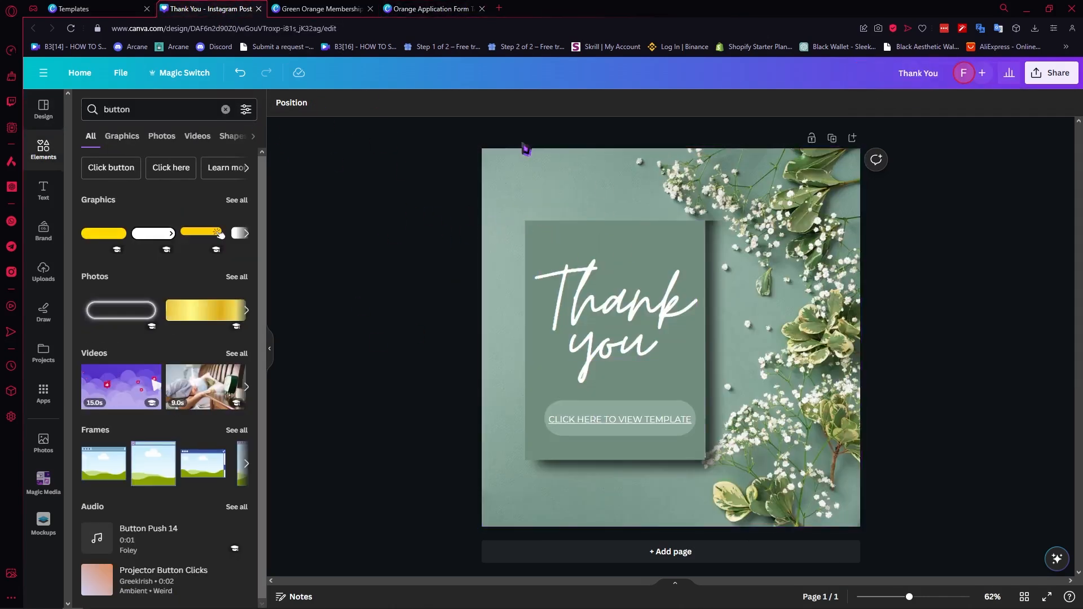
# Step: Download the Thank You design as a PDF Standard file
pyautogui.click(1050, 73)
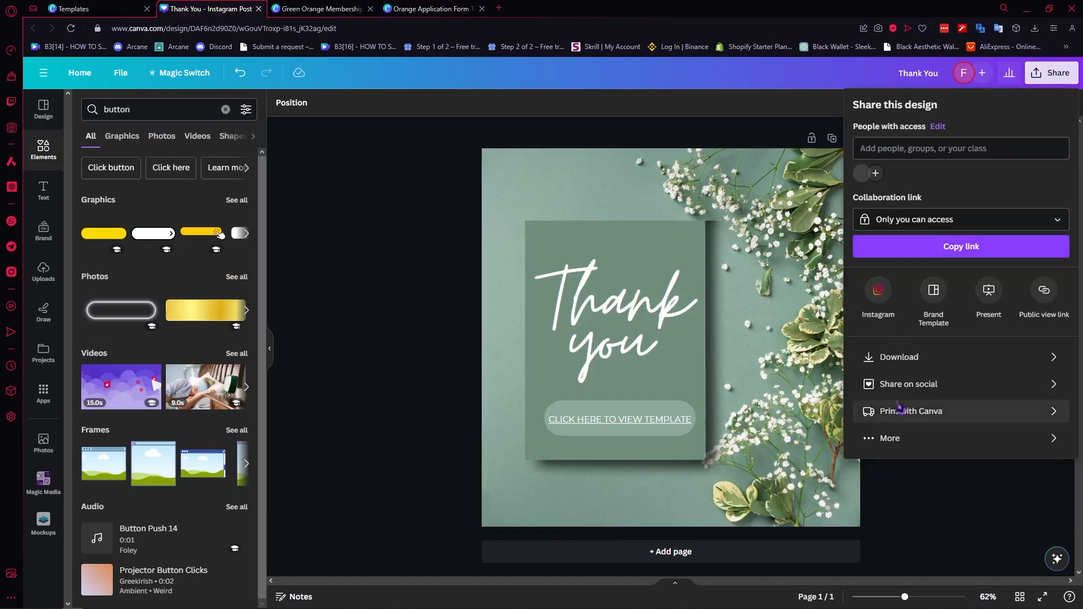
pyautogui.click(888, 362)
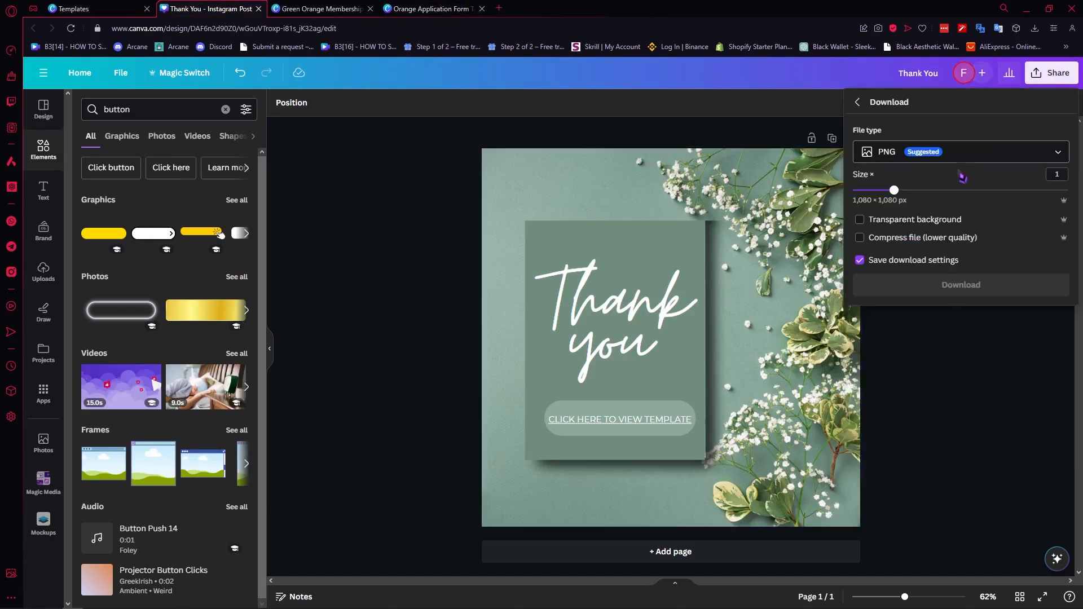
pyautogui.click(1027, 161)
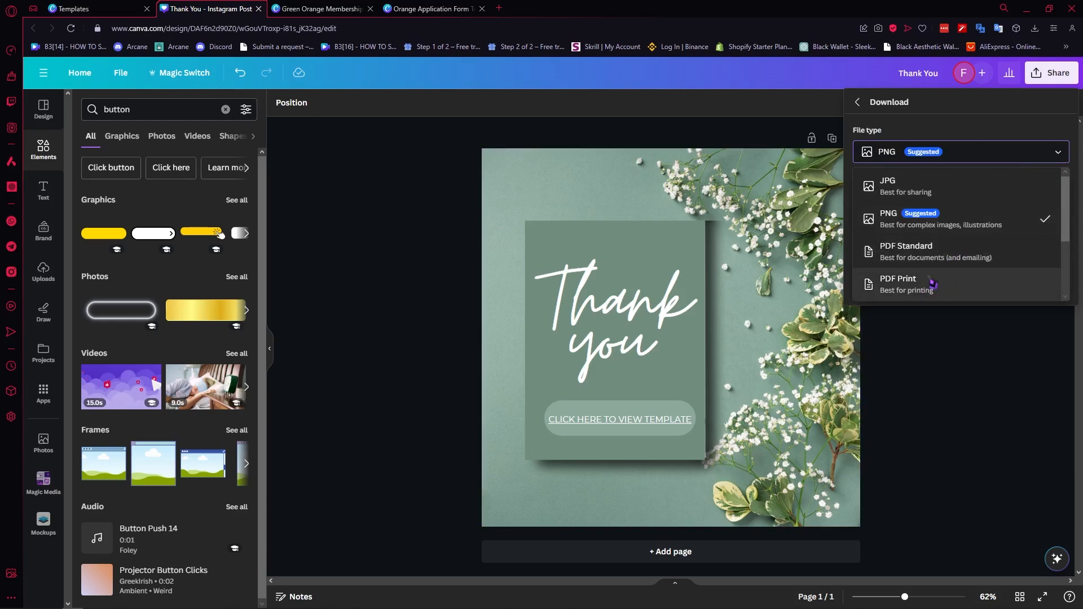
pyautogui.click(935, 256)
pyautogui.click(1012, 160)
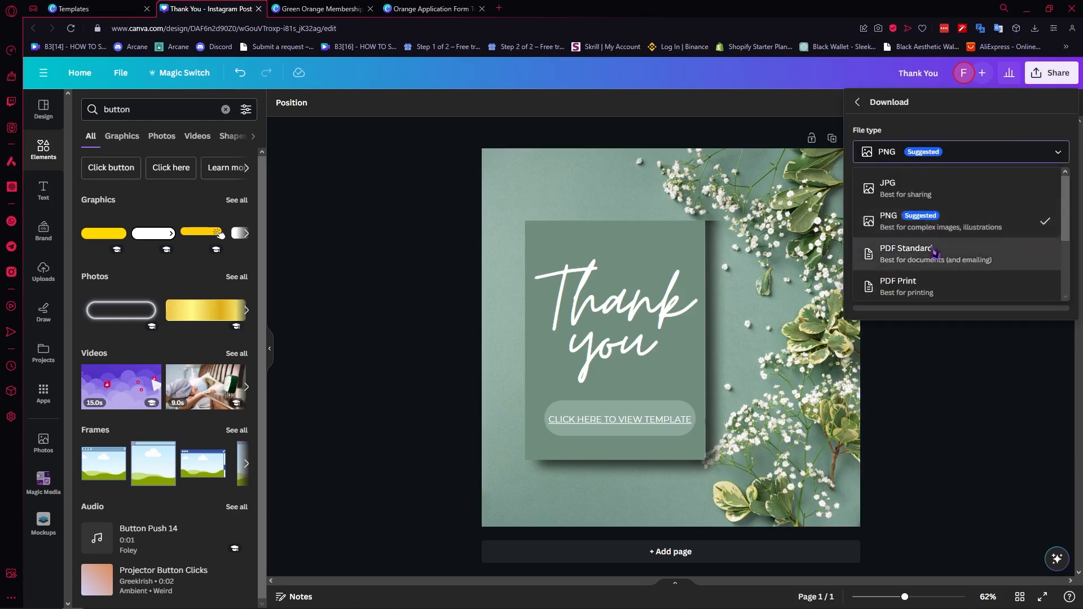
pyautogui.click(902, 256)
pyautogui.click(898, 241)
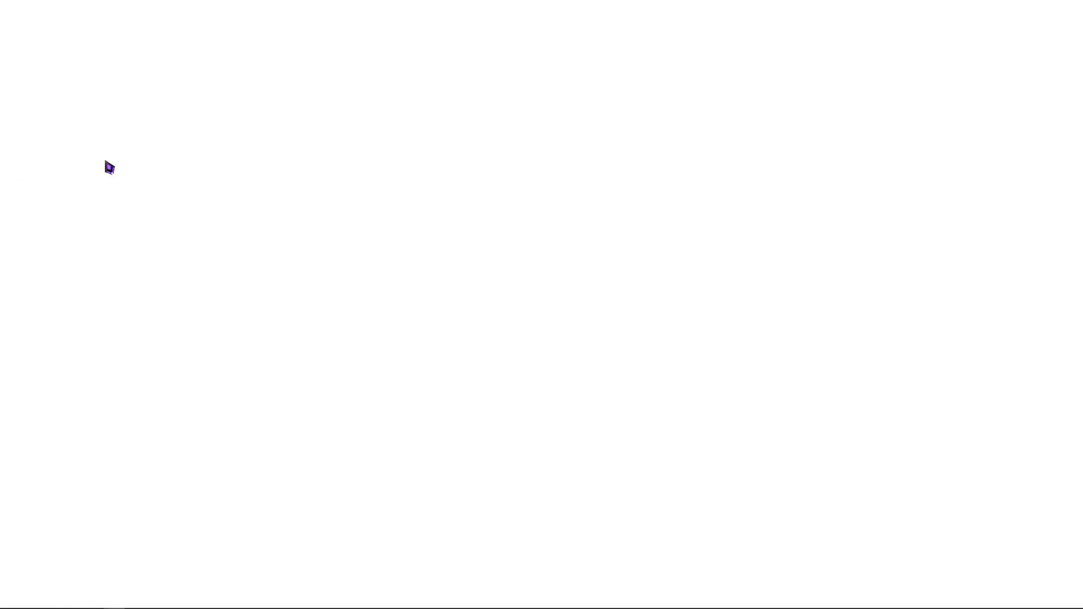
# Step: In the downloaded Thank You PDF, follow the button link and choose to use the shared template for a new design
pyautogui.scroll(-2, 505, 271)
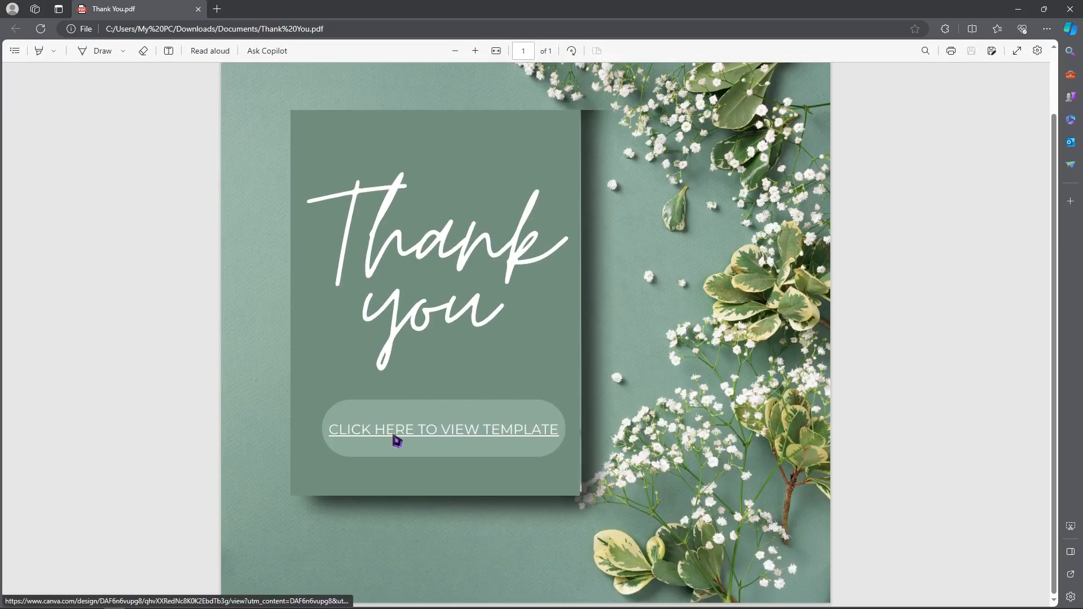
pyautogui.click(460, 440)
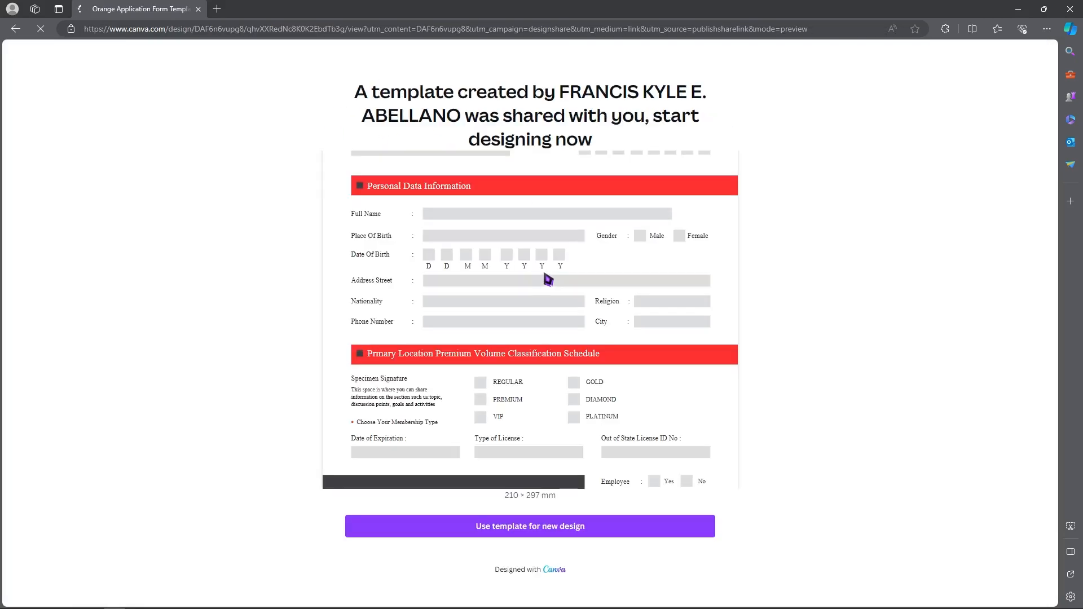
pyautogui.click(525, 526)
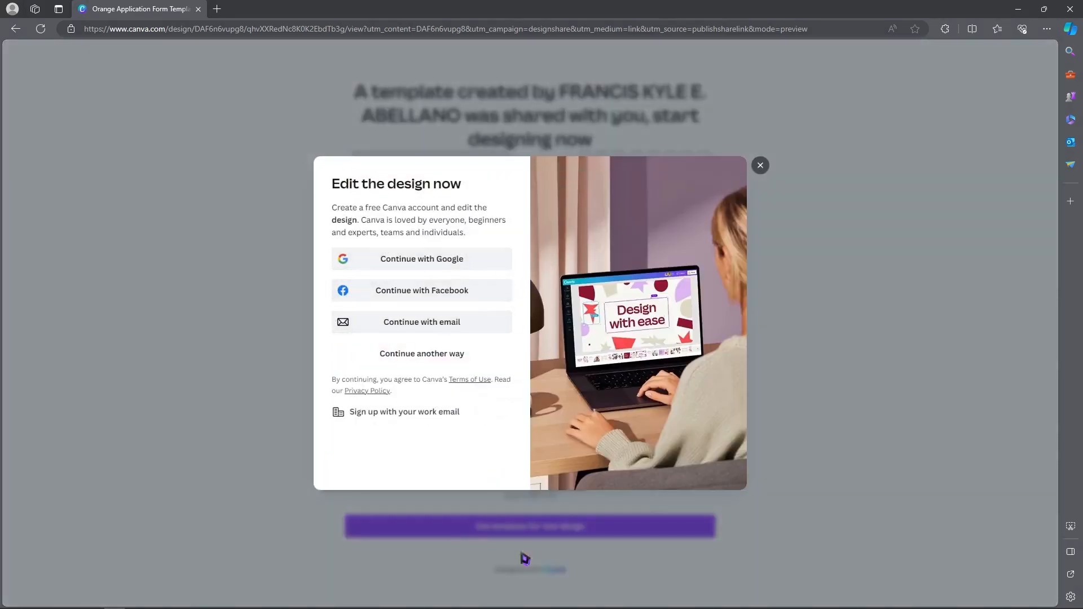